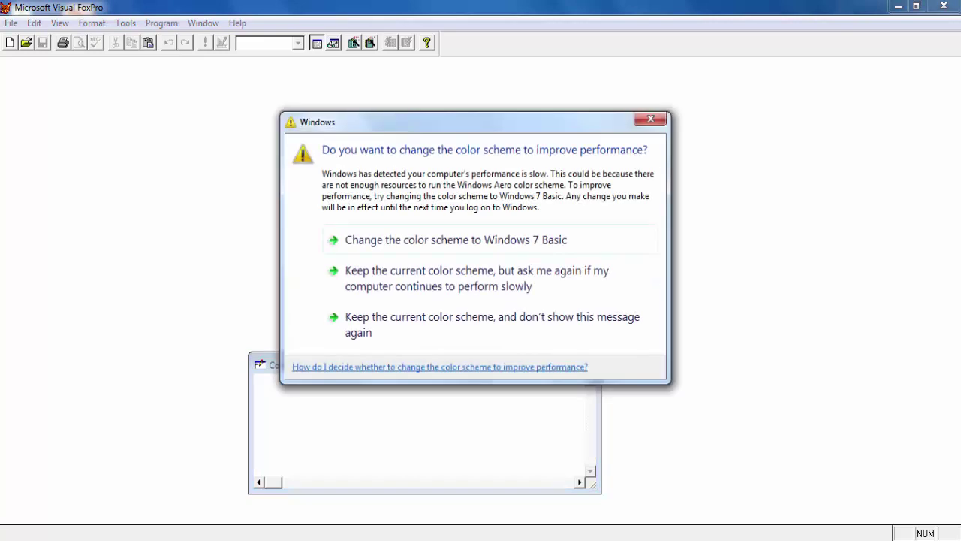
Keep the current Windows colour scheme and stop the prompt from appearing again
{"action": "left_click", "coordinate": [467, 327]}
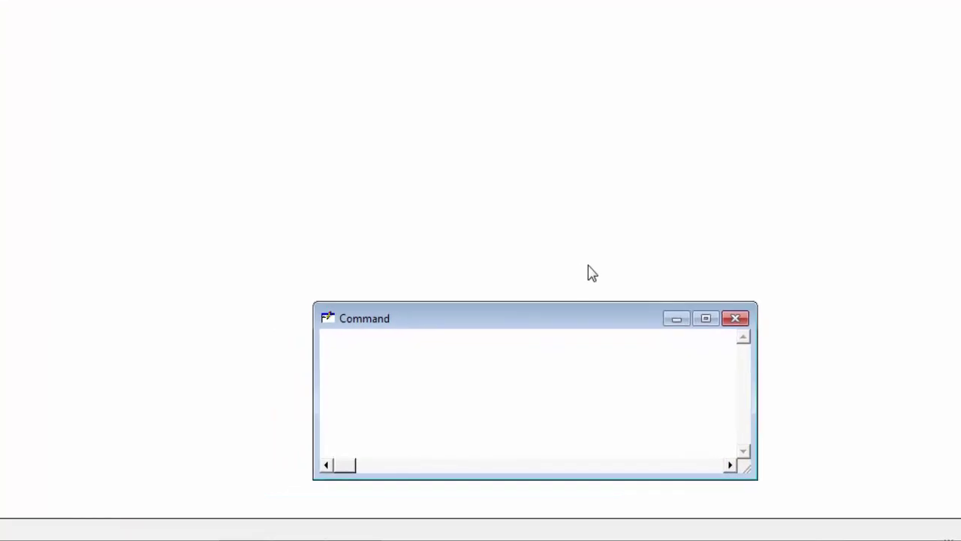
Run 'create ss' to open the Table Designer for the new table ss
{"action": "type", "text": "create "}
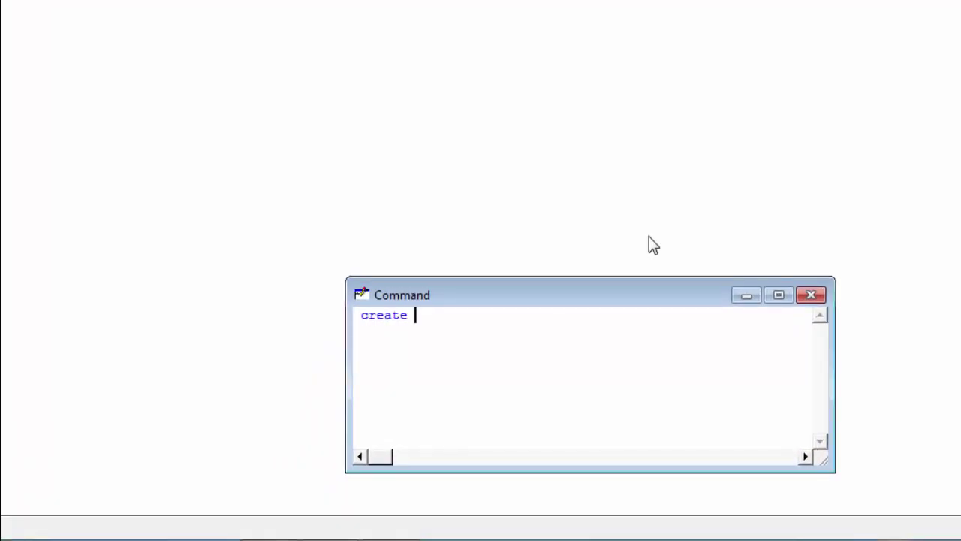
{"action": "type", "text": "ss"}
{"action": "key", "text": "Return"}
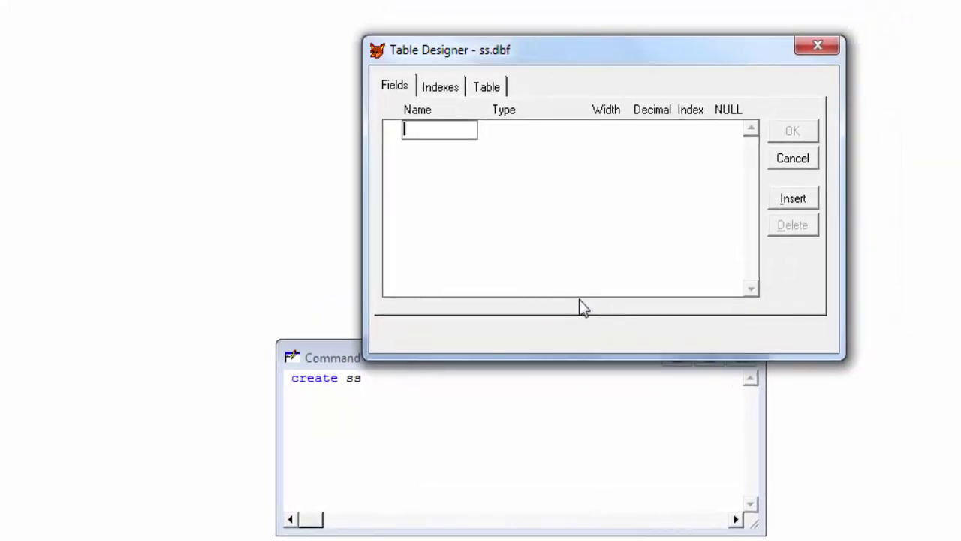
Add the formno field and a name field with width 30
{"action": "type", "text": "i"}
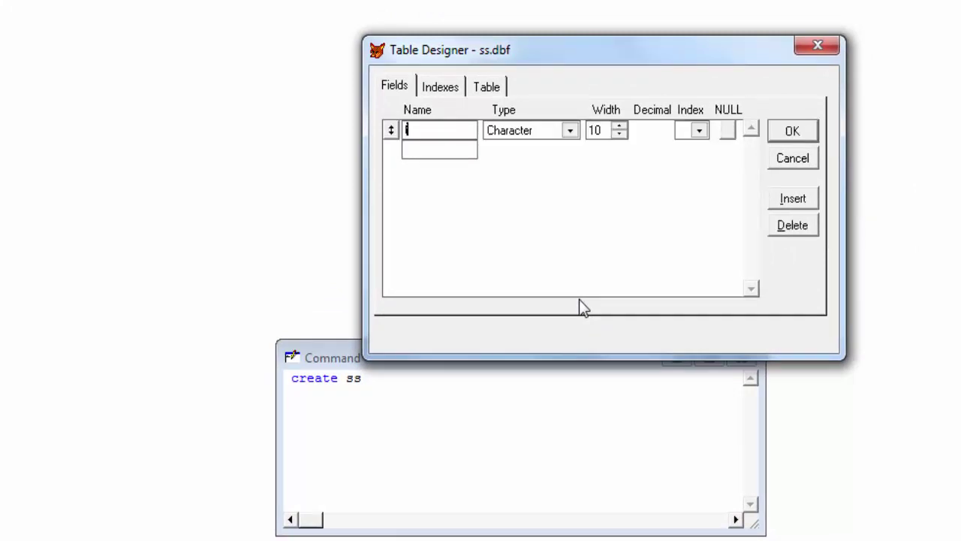
{"action": "type", "text": "formno"}
{"action": "key", "text": "Tab"}
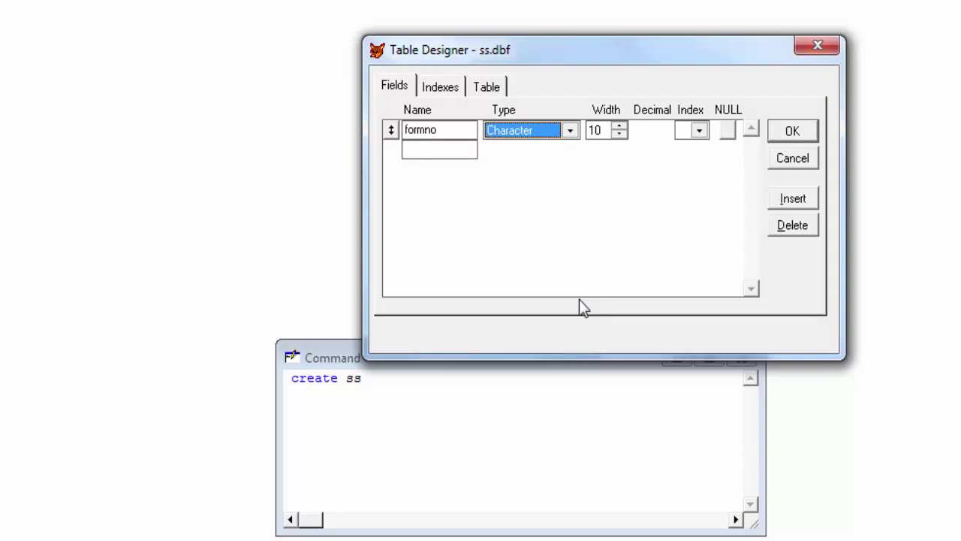
{"action": "key", "text": "Tab"}
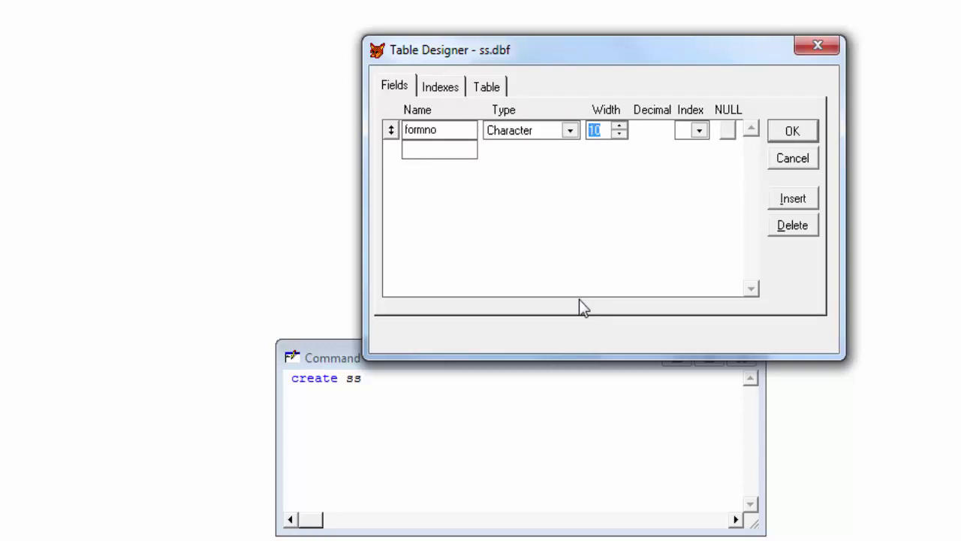
{"action": "key", "text": "Tab"}
{"action": "key", "text": "Tab"}
{"action": "key", "text": "Tab"}
{"action": "type", "text": "name"}
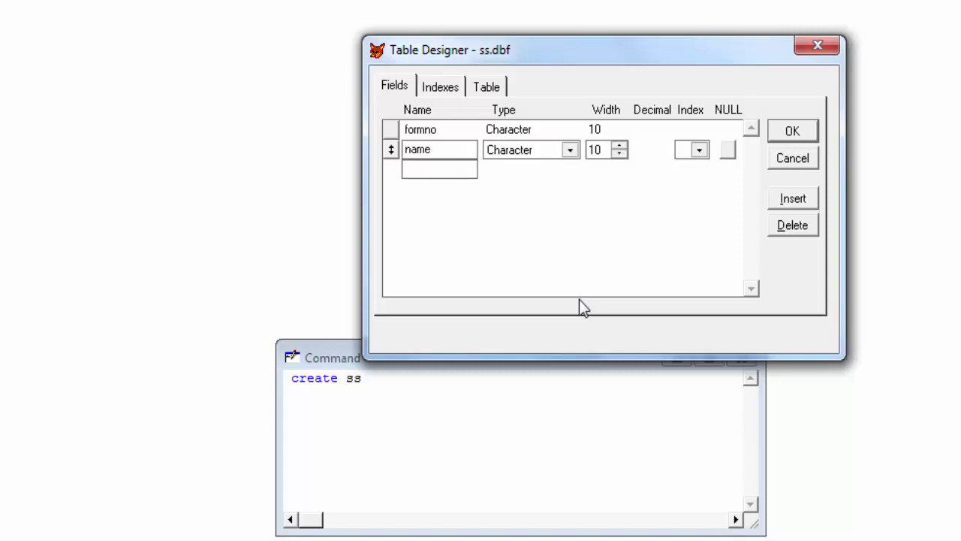
{"action": "key", "text": "Tab"}
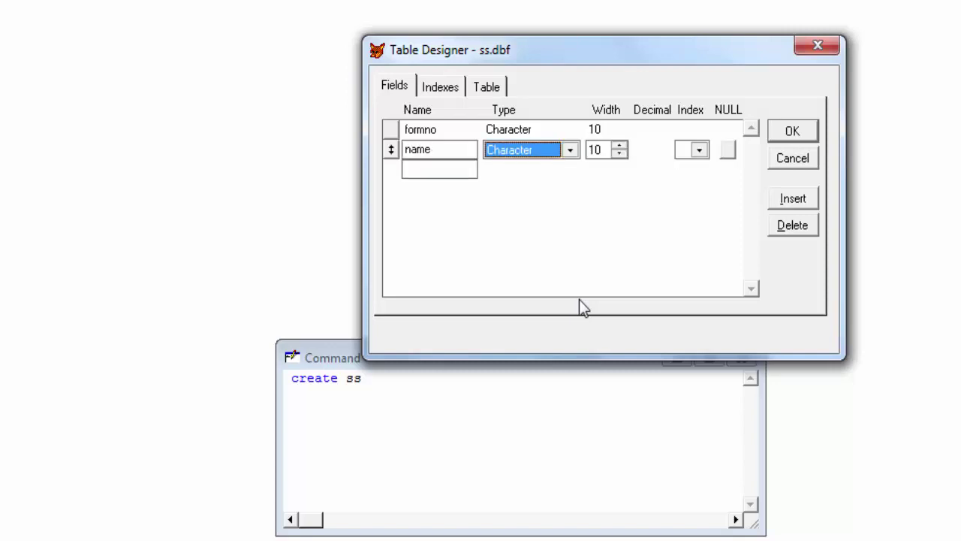
{"action": "key", "text": "Tab"}
{"action": "type", "text": "30"}
{"action": "key", "text": "Tab"}
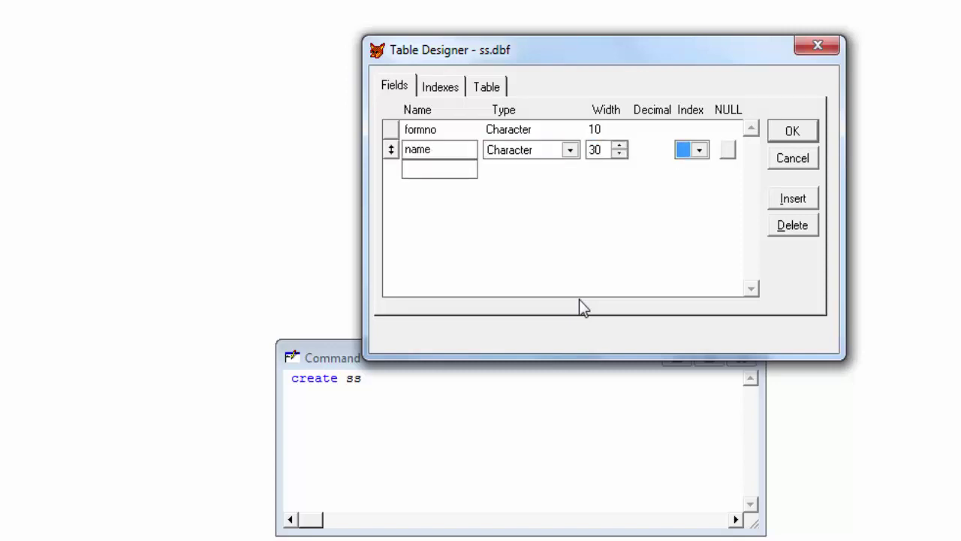
{"action": "key", "text": "Tab"}
{"action": "key", "text": "Tab"}
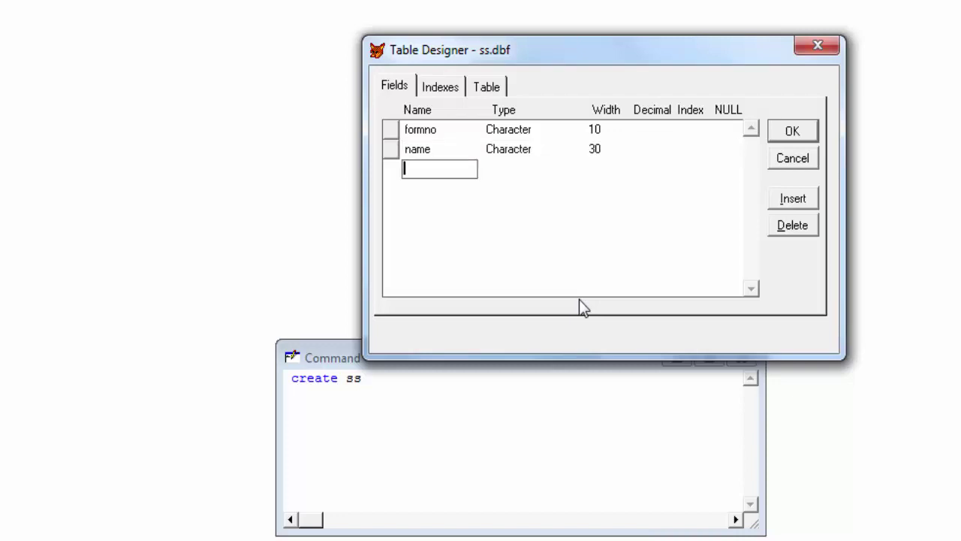
Add the course field and a numeric batchno field with zero decimals
{"action": "type", "text": "course"}
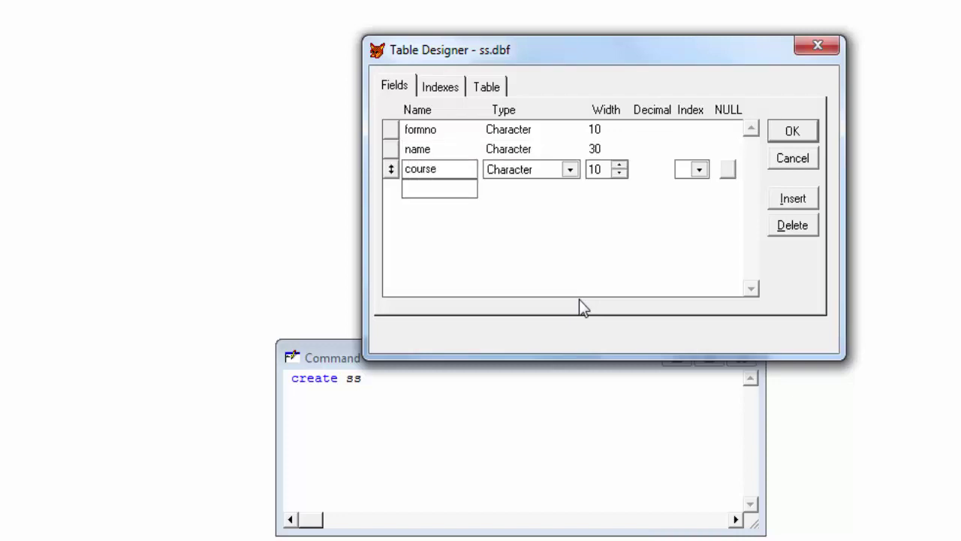
{"action": "key", "text": "Tab"}
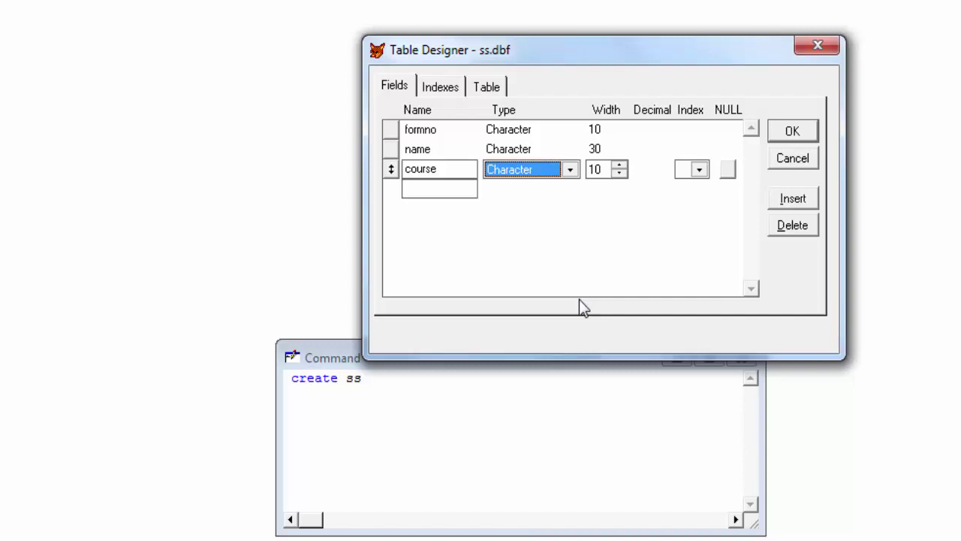
{"action": "key", "text": "Tab"}
{"action": "key", "text": "Tab"}
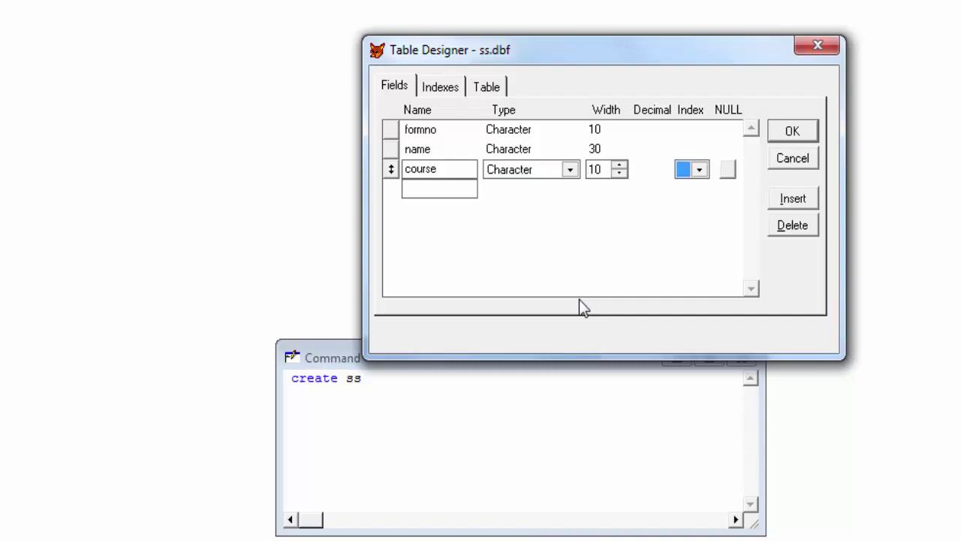
{"action": "key", "text": "Tab"}
{"action": "key", "text": "Tab"}
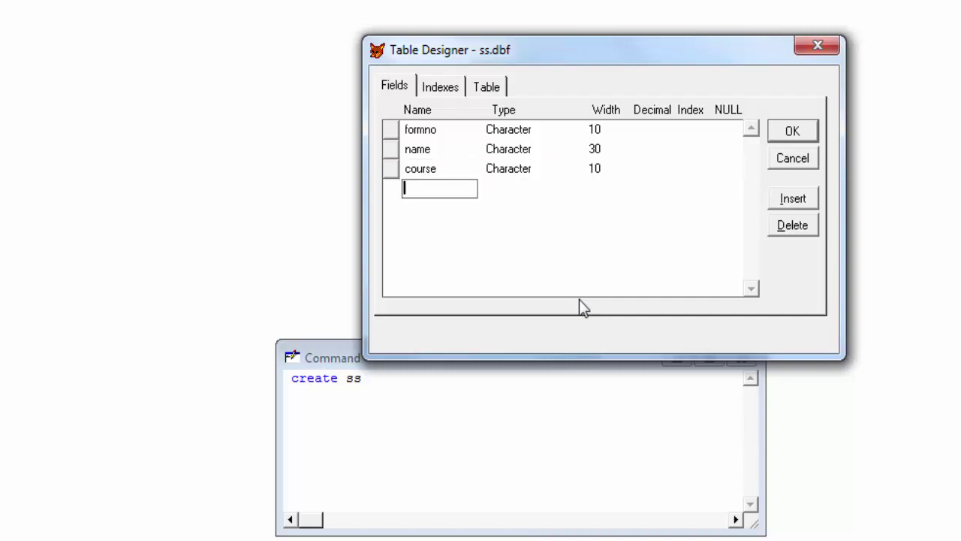
{"action": "type", "text": "batchno"}
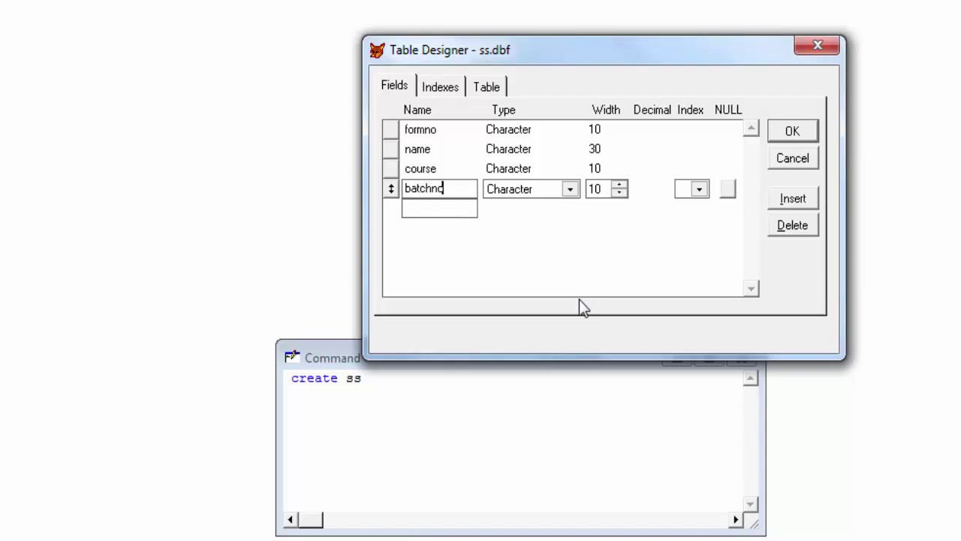
{"action": "key", "text": "Tab"}
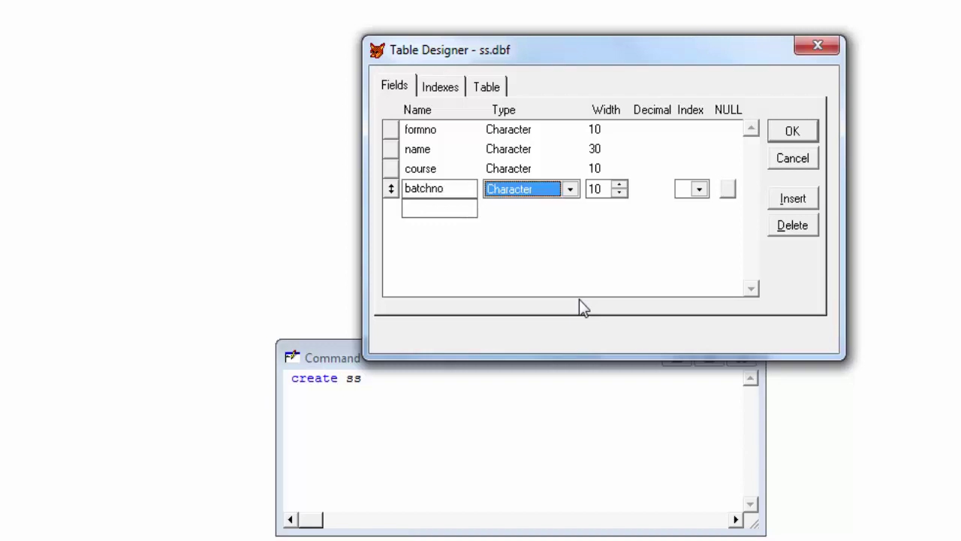
{"action": "key", "text": "n"}
{"action": "key", "text": "Tab"}
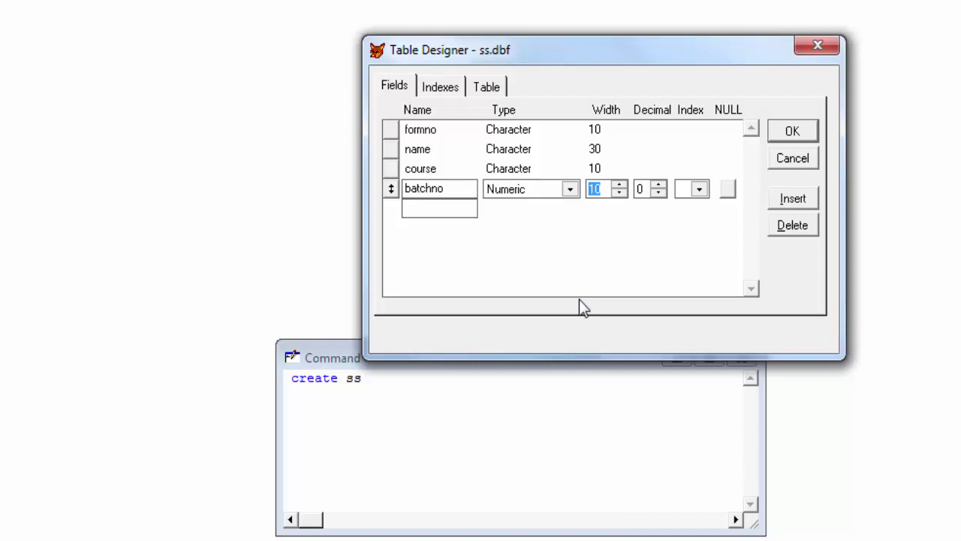
{"action": "key", "text": "Tab"}
{"action": "key", "text": "Tab"}
{"action": "key", "text": "Tab"}
{"action": "key", "text": "Tab"}
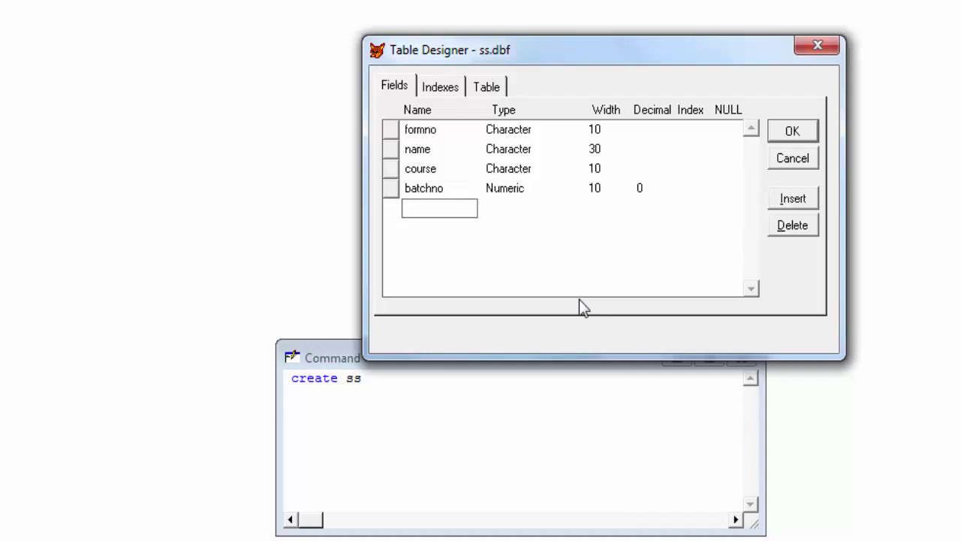
Add a grade field of width 4 and save the table structure
{"action": "type", "text": "grade"}
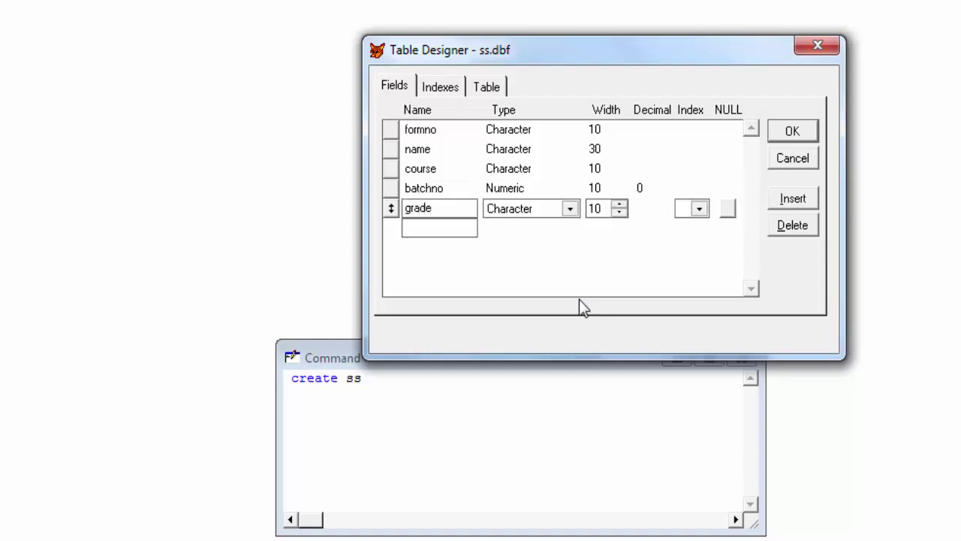
{"action": "key", "text": "Tab"}
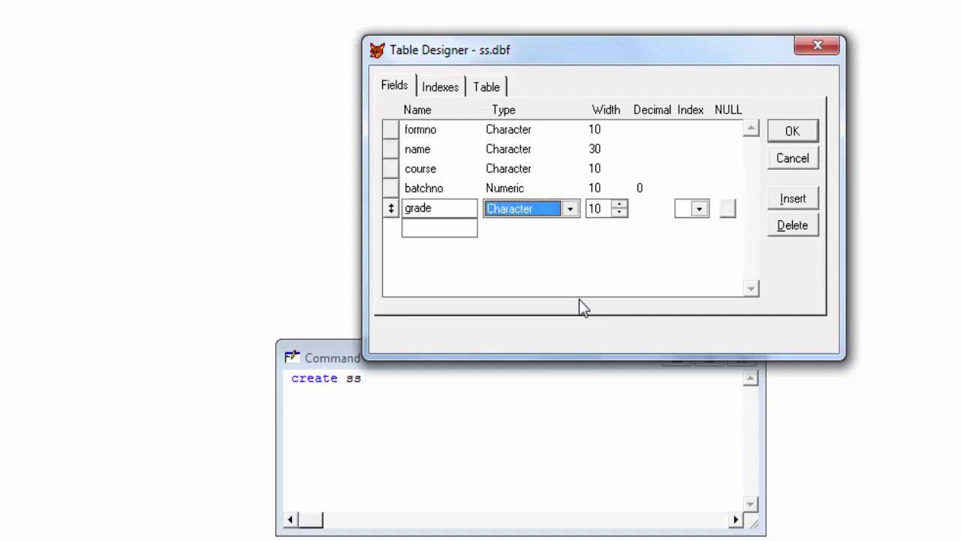
{"action": "key", "text": "Tab"}
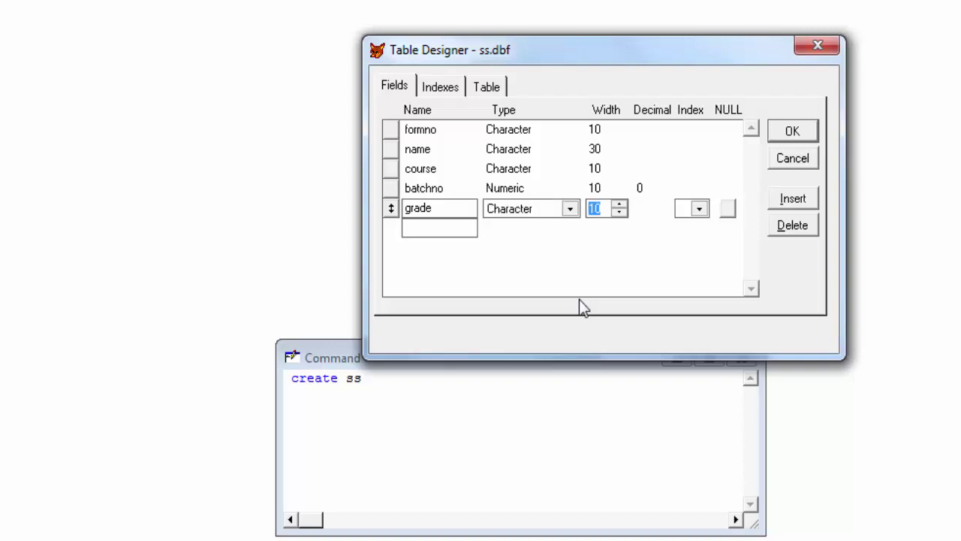
{"action": "type", "text": "4"}
{"action": "key", "text": "Tab"}
{"action": "key", "text": "Return"}
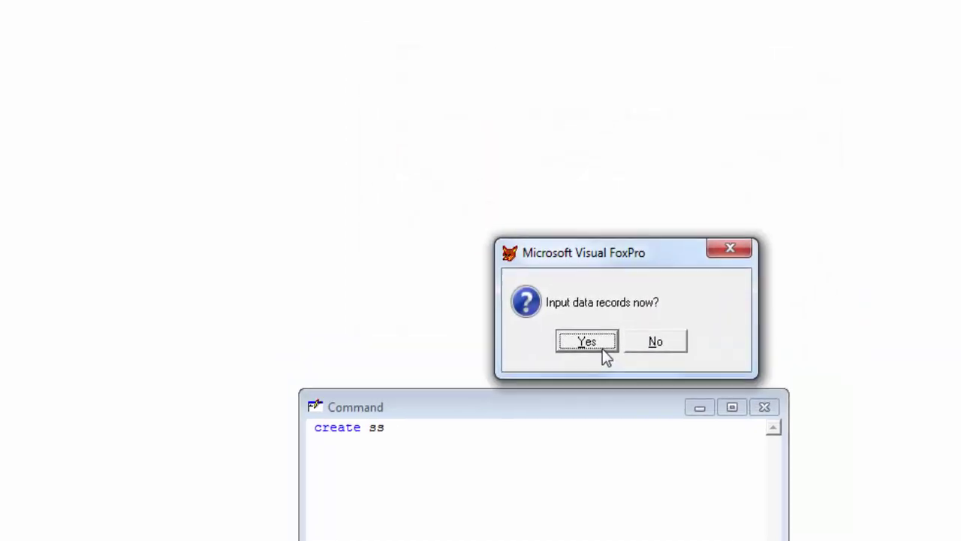
Enter the student records, starting with form number 1 and the student's name, then close data entry
{"action": "left_click", "coordinate": [637, 422]}
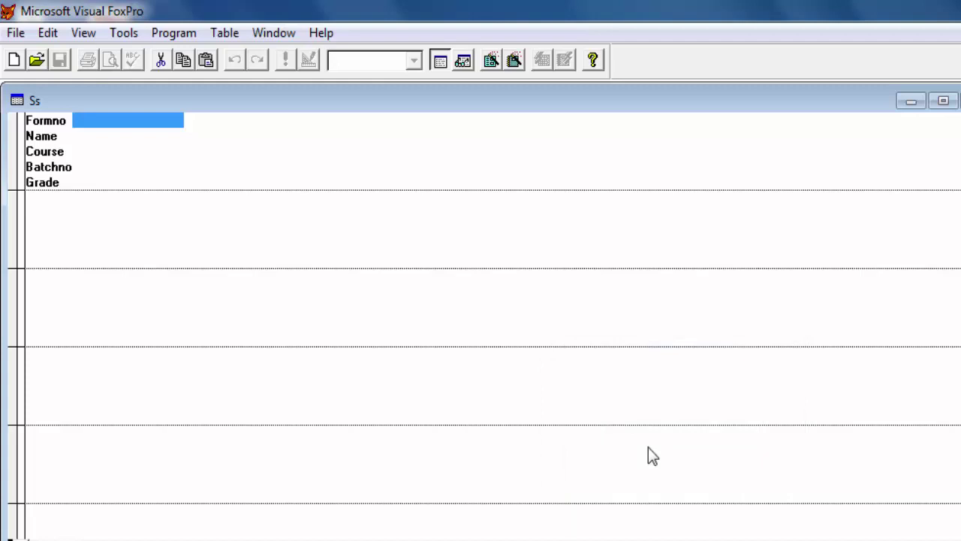
{"action": "type", "text": "1"}
{"action": "key", "text": "Return"}
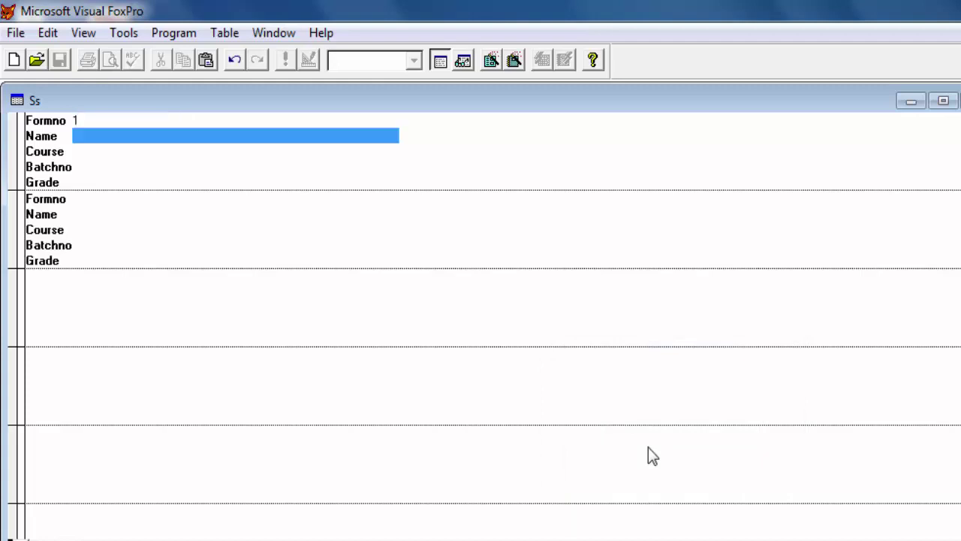
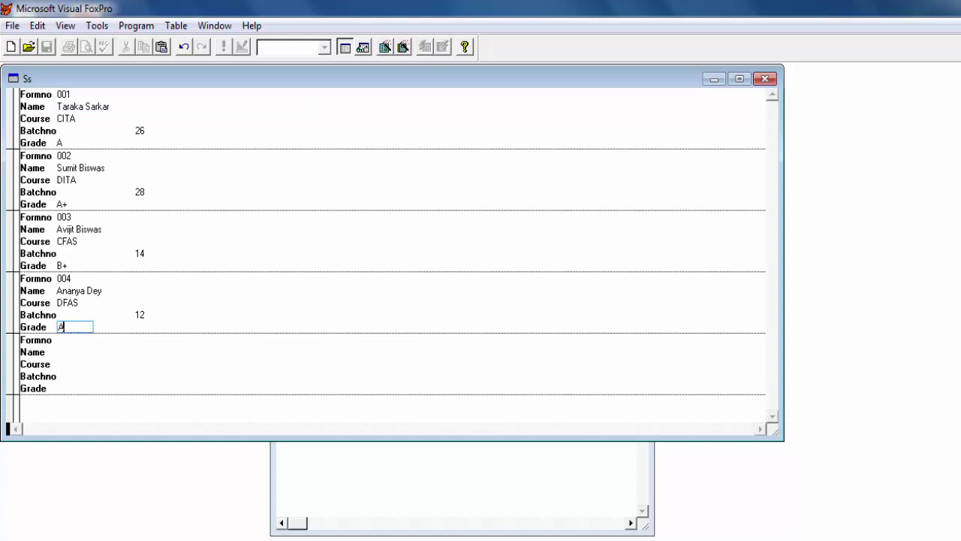
{"action": "key", "text": "ctrl+w"}
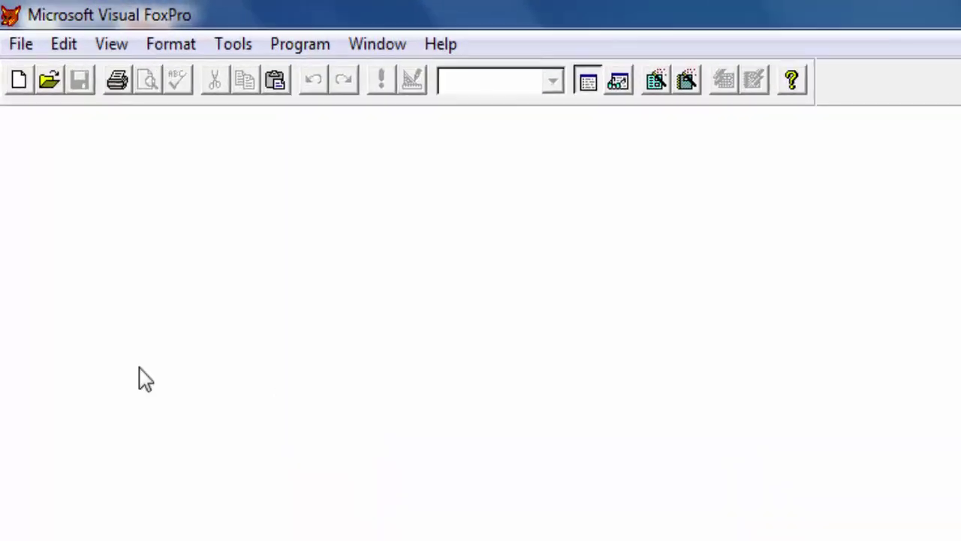
Launch the single-table Report Wizard from Tools > Wizards > Report
{"action": "left_click", "coordinate": [235, 50]}
{"action": "mouse_move", "coordinate": [271, 74]}
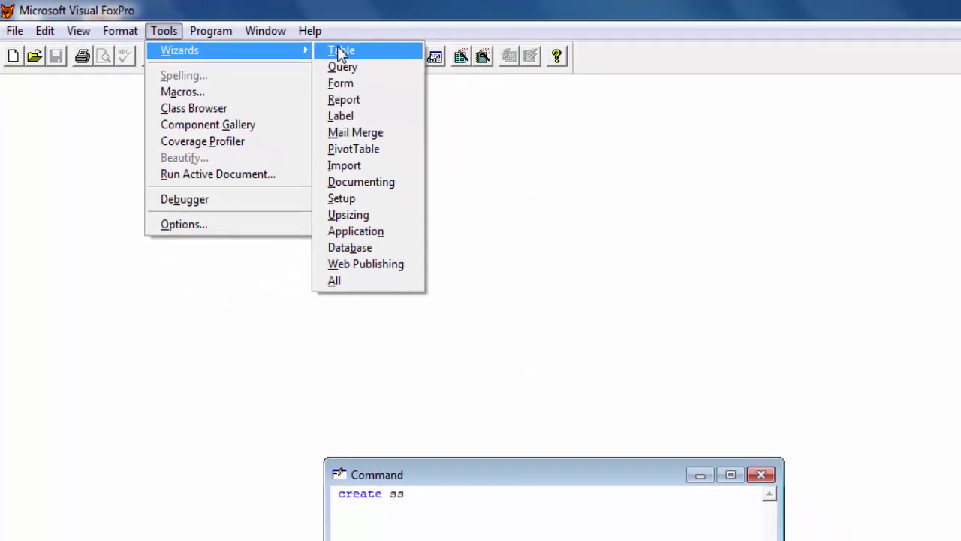
{"action": "left_click", "coordinate": [299, 80]}
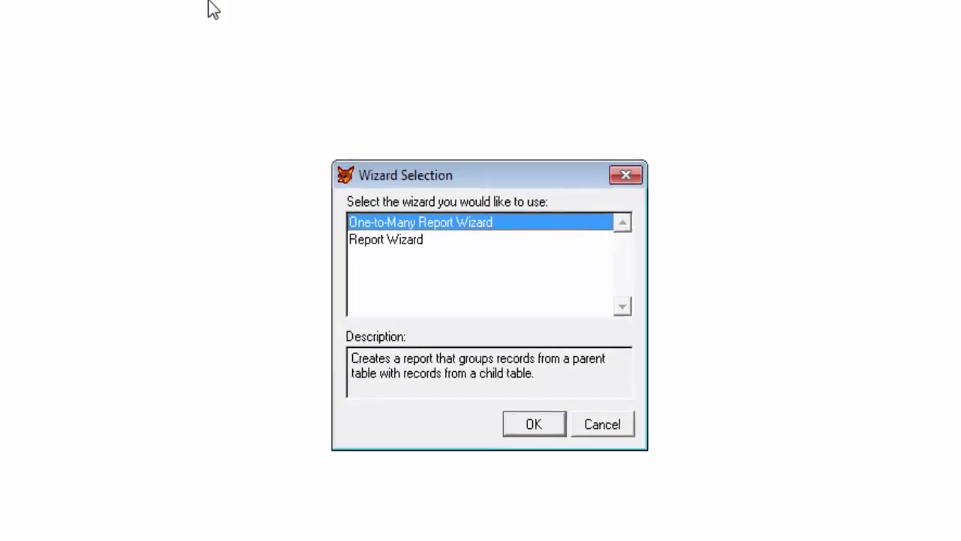
{"action": "left_click", "coordinate": [365, 225]}
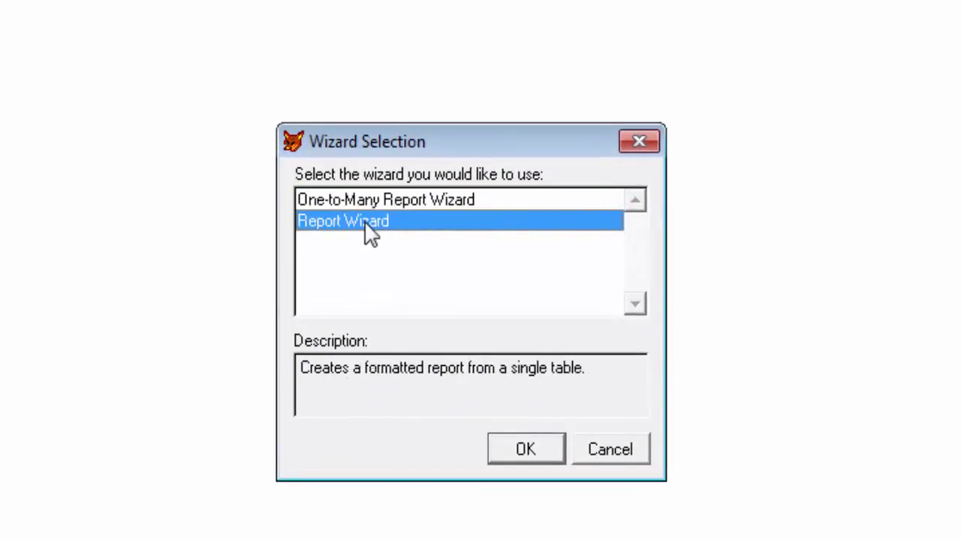
{"action": "left_click", "coordinate": [510, 453]}
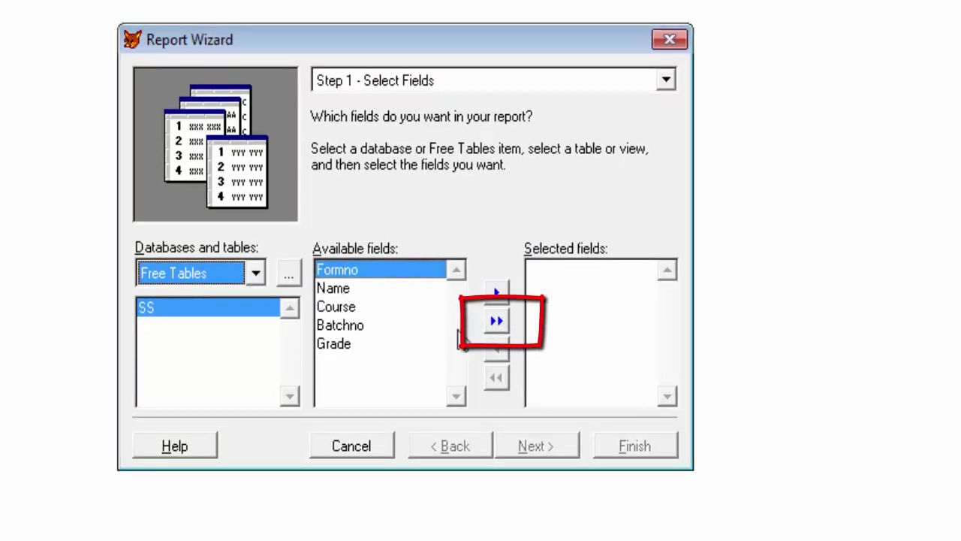
Add all five SS fields to the report and choose the Casual style
{"action": "left_click", "coordinate": [496, 323]}
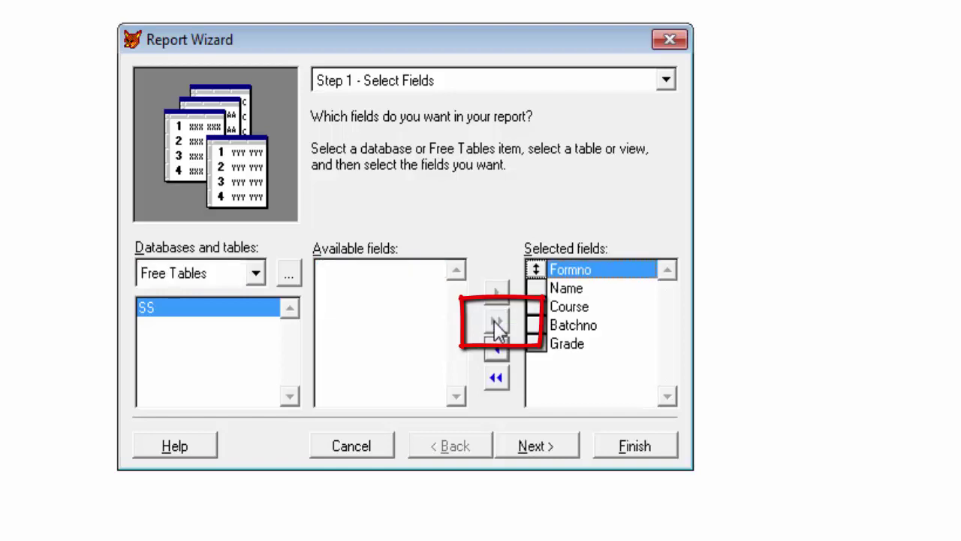
{"action": "left_click", "coordinate": [546, 446]}
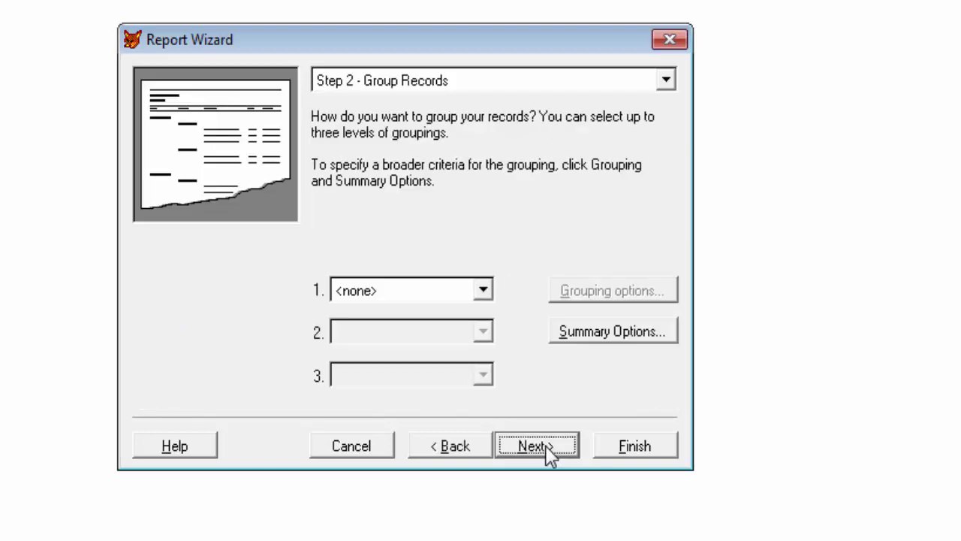
{"action": "left_click", "coordinate": [548, 453]}
{"action": "left_click", "coordinate": [347, 318]}
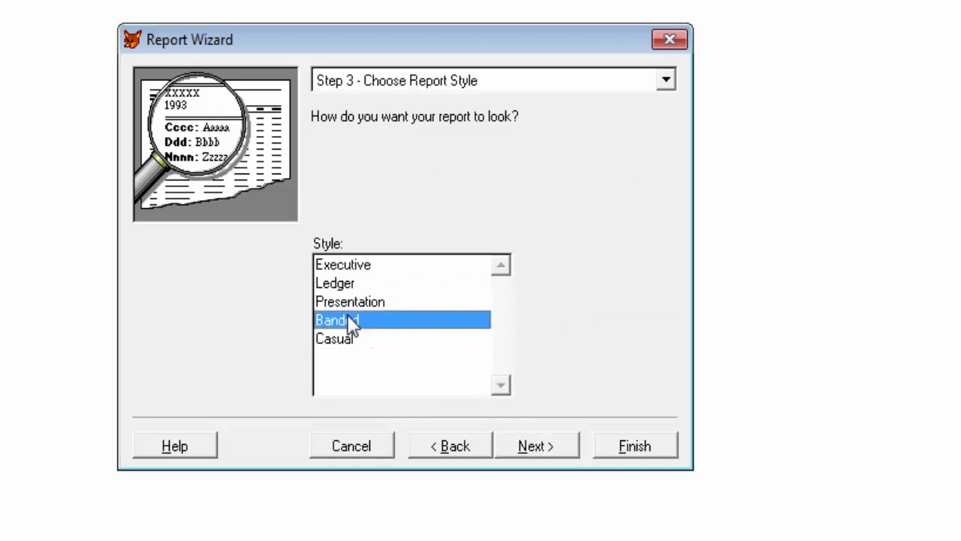
{"action": "left_click", "coordinate": [346, 309]}
{"action": "left_click", "coordinate": [354, 285]}
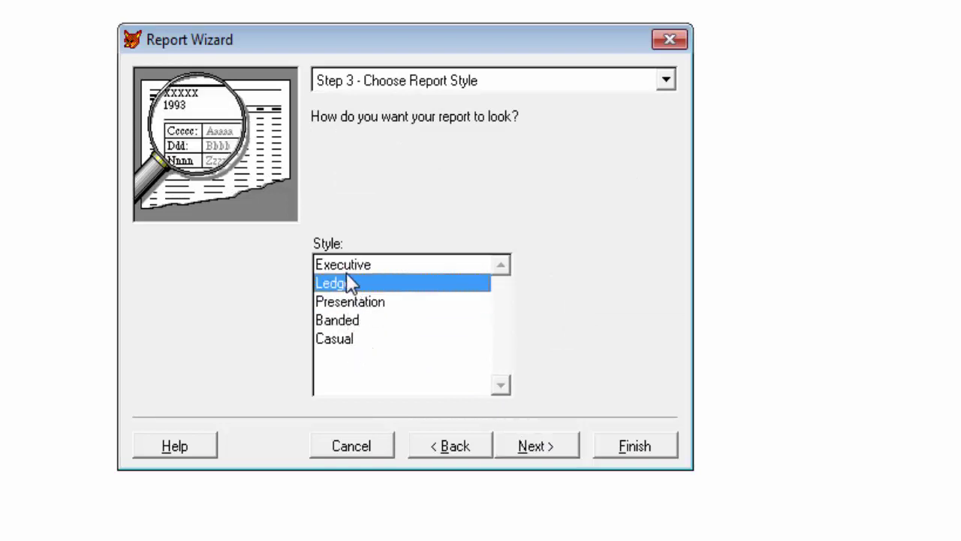
{"action": "left_click", "coordinate": [347, 271]}
{"action": "left_click", "coordinate": [337, 344]}
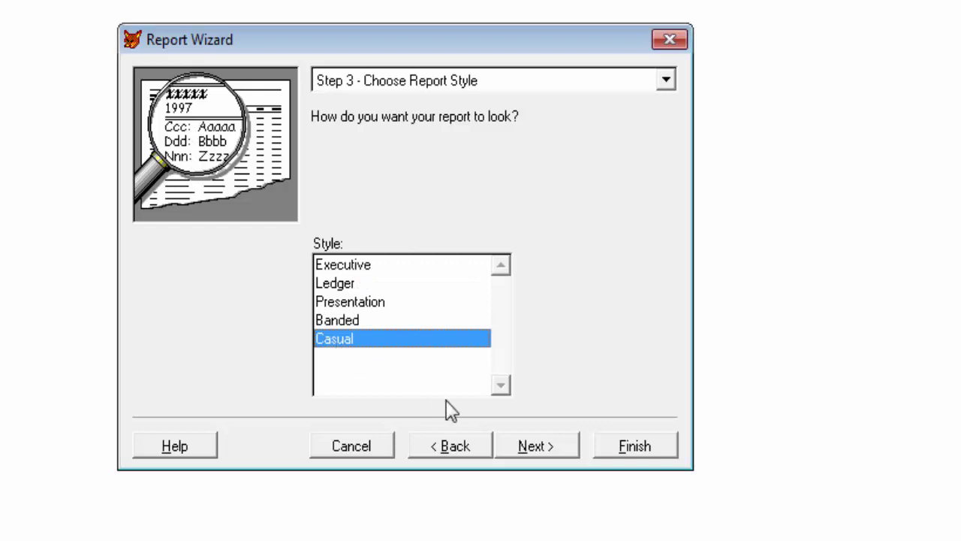
Set landscape orientation and skip sorting to reach the Finish step
{"action": "left_click", "coordinate": [531, 450]}
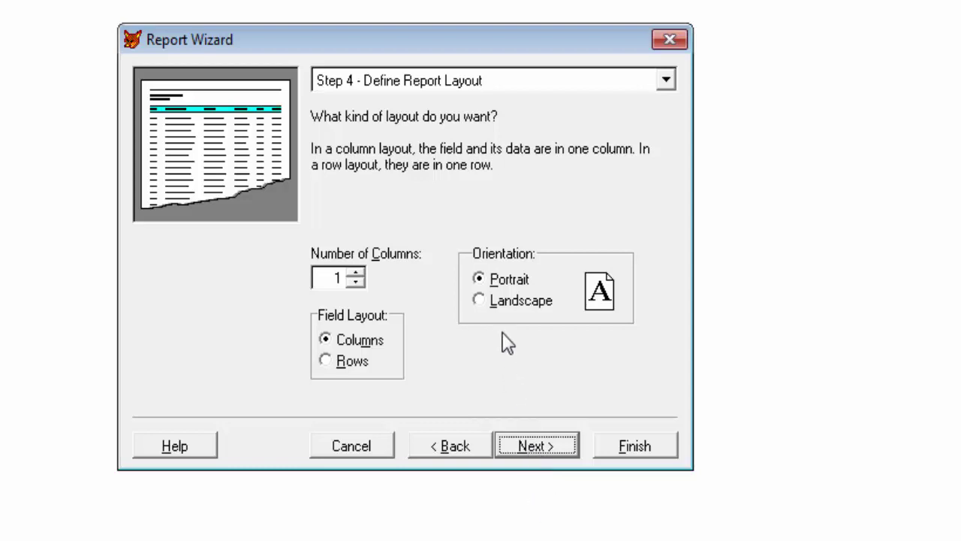
{"action": "left_click", "coordinate": [527, 308]}
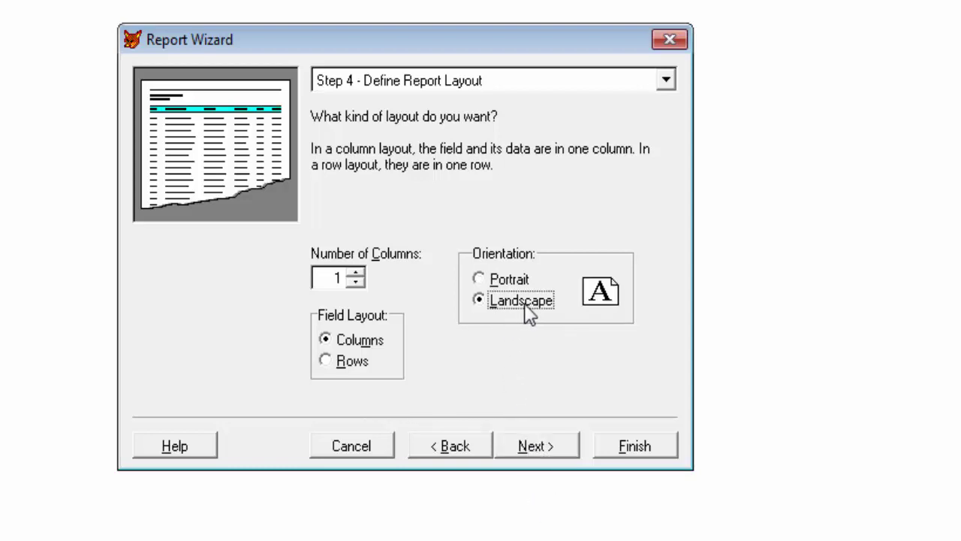
{"action": "left_click", "coordinate": [543, 449]}
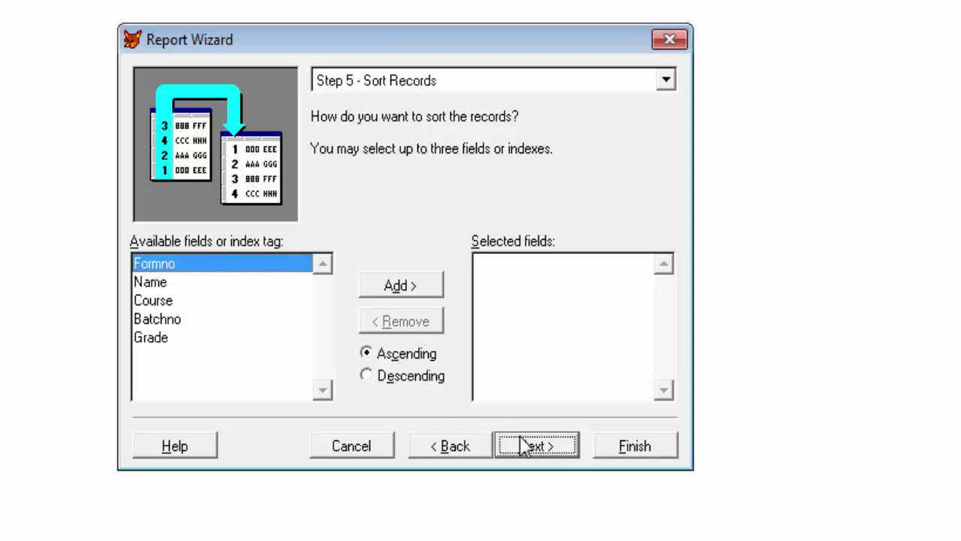
{"action": "left_click", "coordinate": [548, 452]}
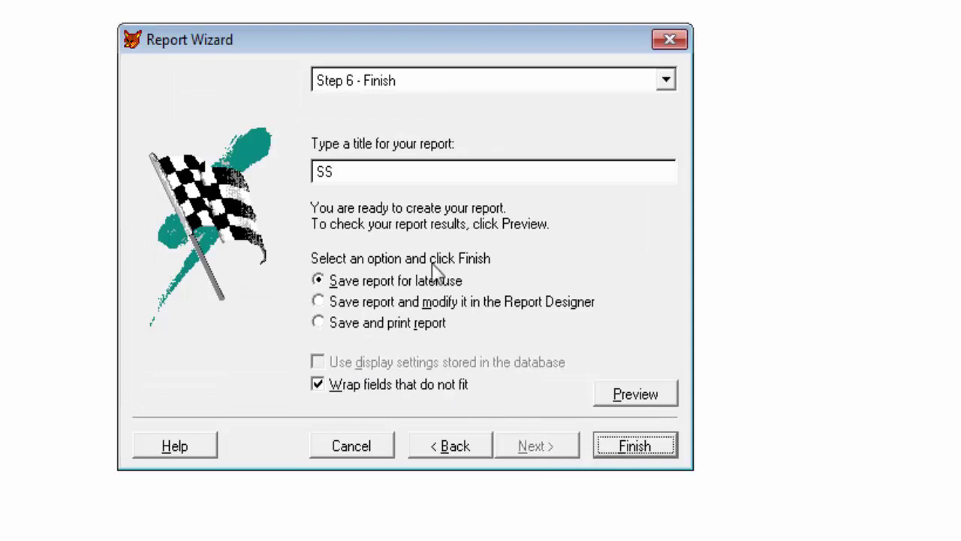
Replace the default title SS with 'STUDENT DETAILS FOR THE YEAR OF 2017'
{"action": "left_click", "coordinate": [361, 172]}
{"action": "left_click_drag", "start_coordinate": [308, 171], "coordinate": [516, 208]}
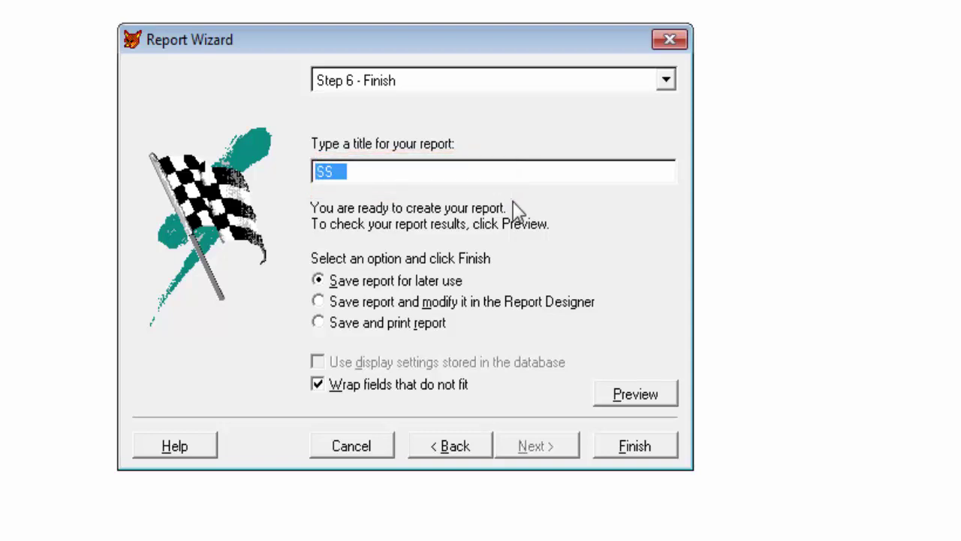
{"action": "type", "text": "S FOR THE YEAR OF 2017"}
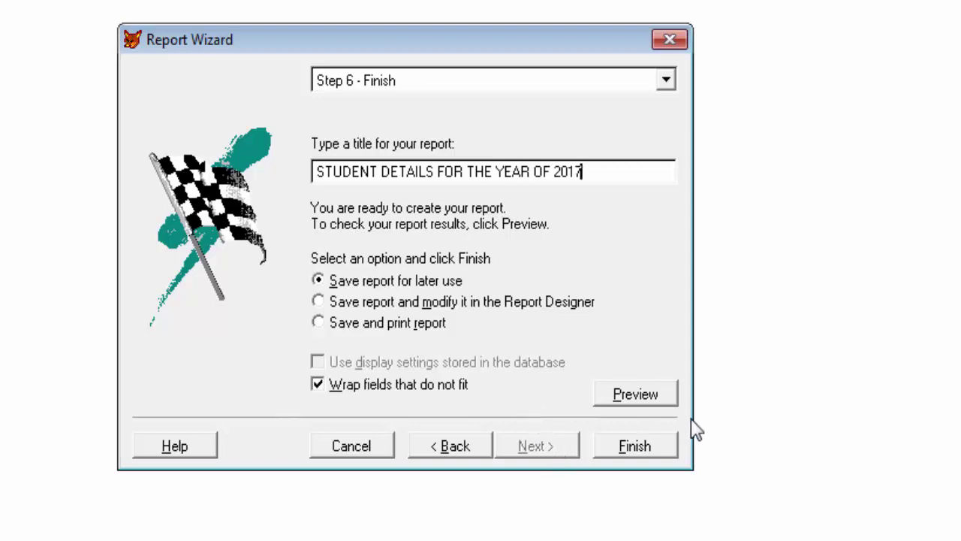
Finish the wizard and save the report as SSREPORT
{"action": "left_click", "coordinate": [659, 452]}
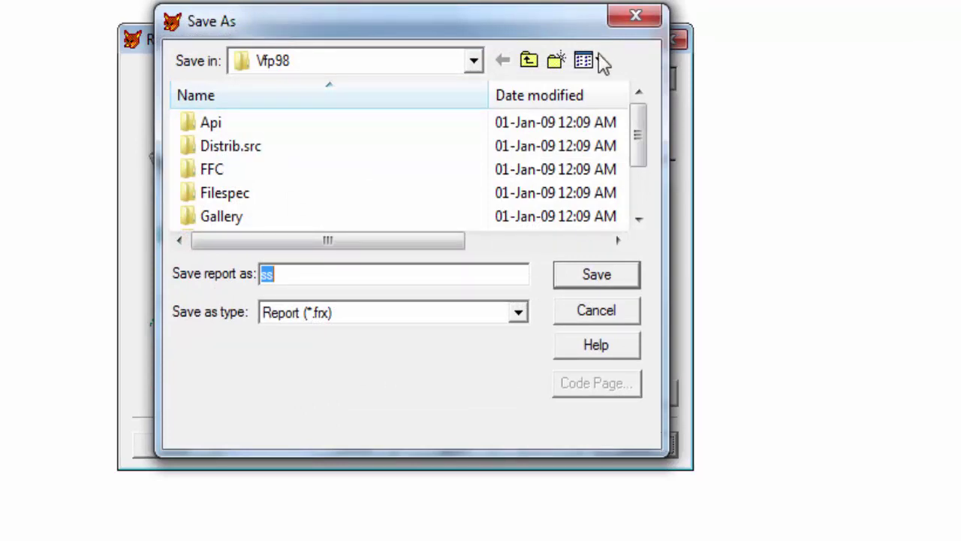
{"action": "left_click_drag", "start_coordinate": [528, 28], "coordinate": [528, 11]}
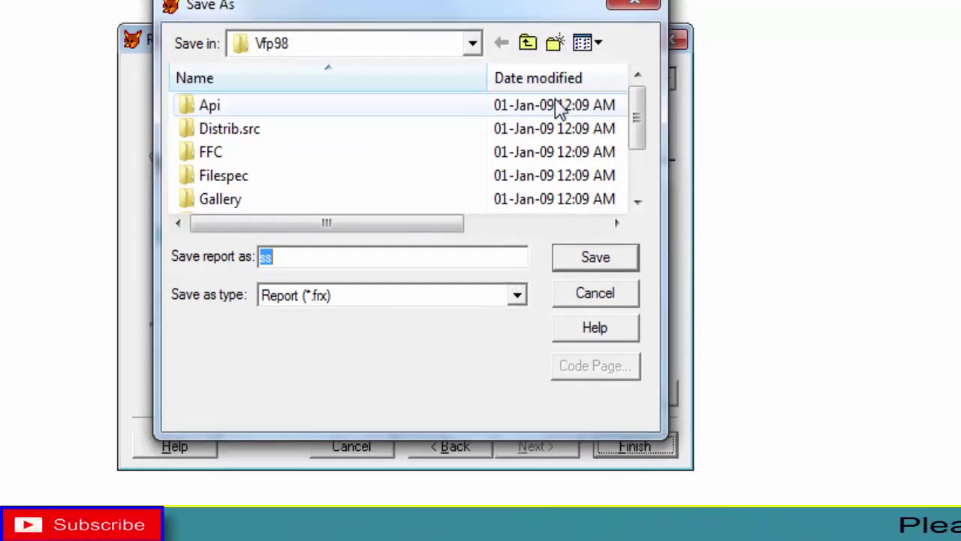
{"action": "left_click", "coordinate": [278, 257]}
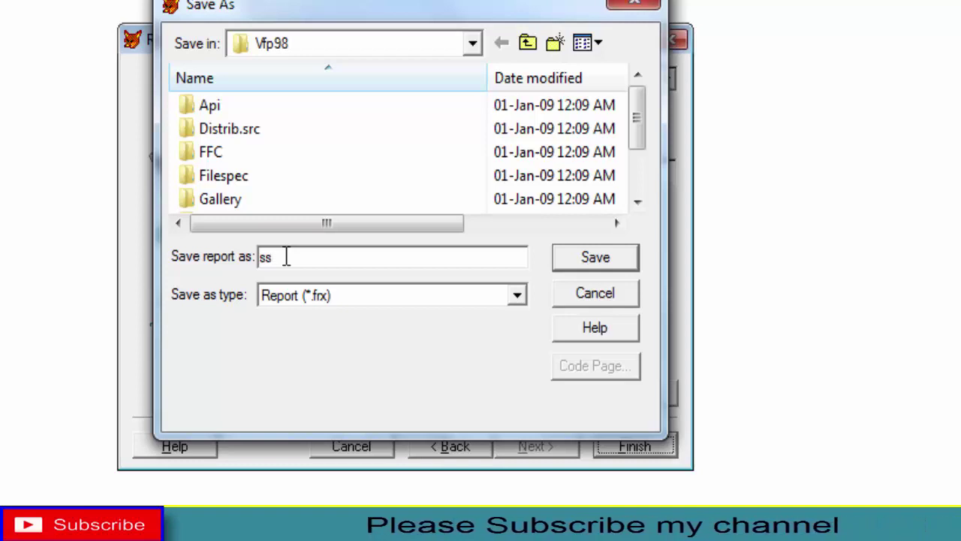
{"action": "key", "text": "BackSpace"}
{"action": "key", "text": "BackSpace"}
{"action": "type", "text": "S"}
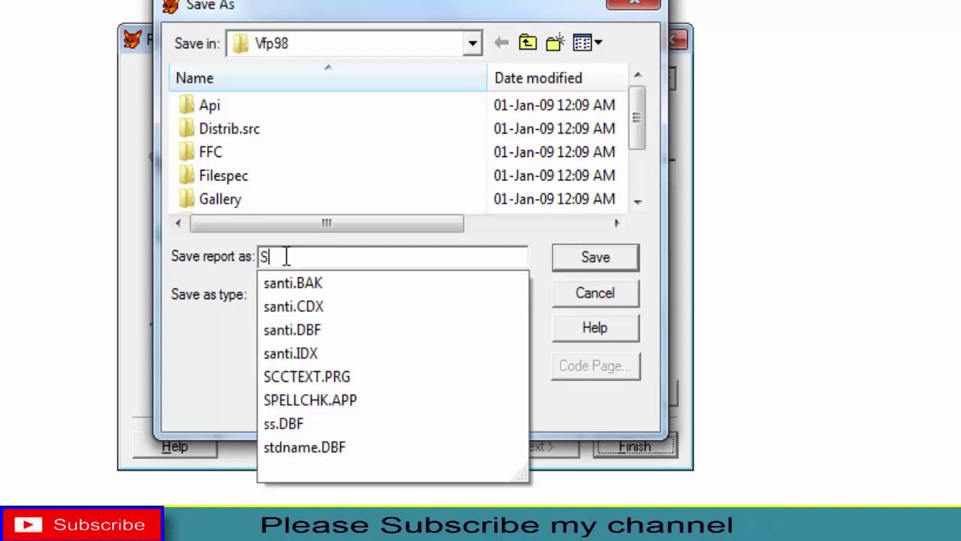
{"action": "type", "text": "SRE"}
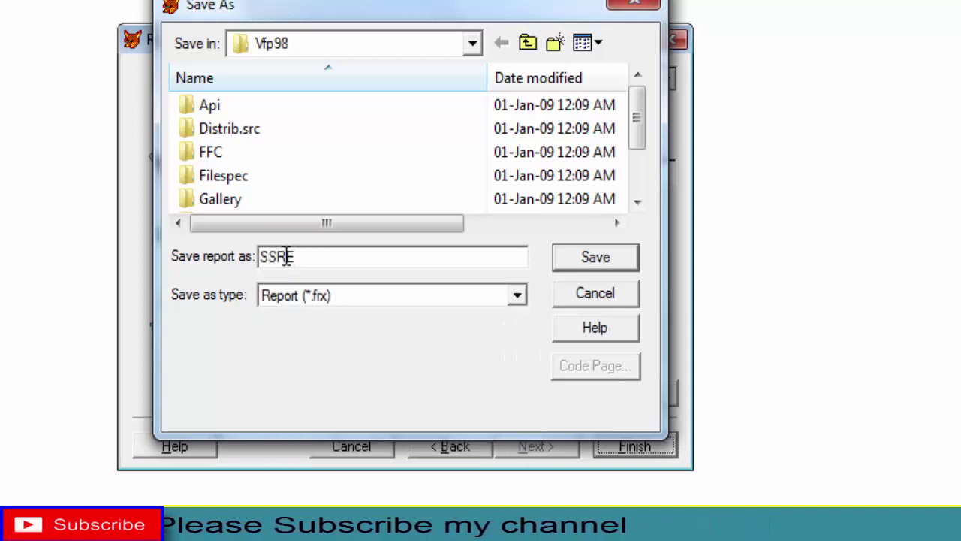
{"action": "type", "text": "PORT"}
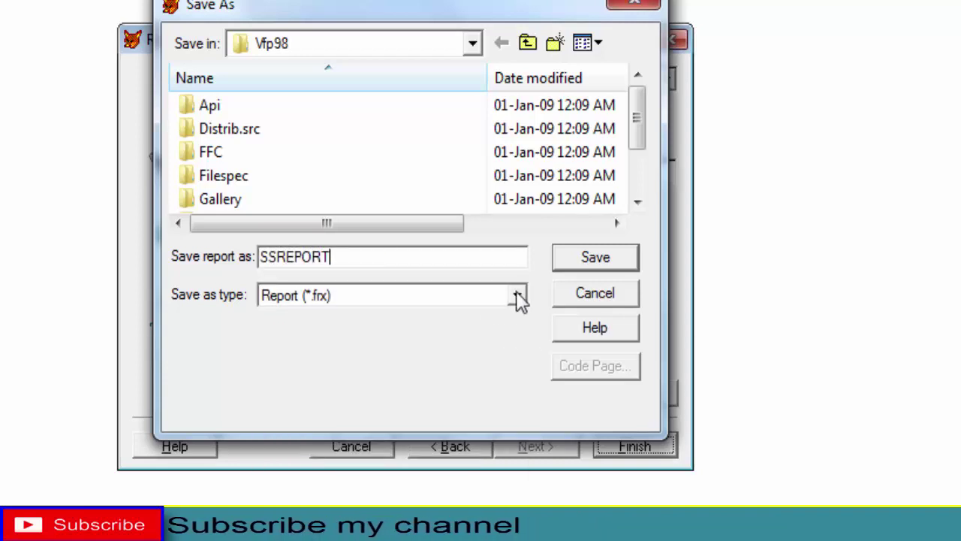
{"action": "left_click", "coordinate": [567, 257]}
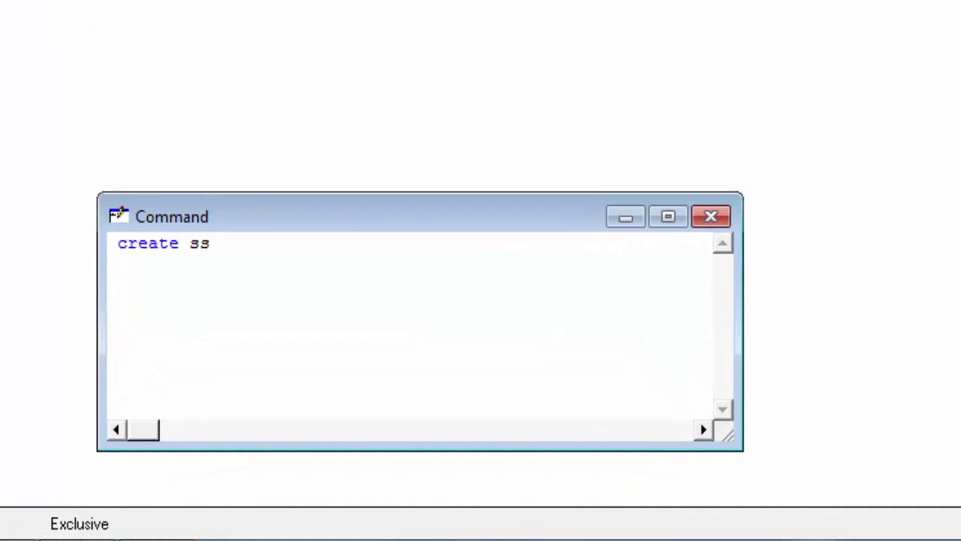
Run REPORT FORM SSREPORT to display the four-record student report
{"action": "type", "text": "REPORT FORM"}
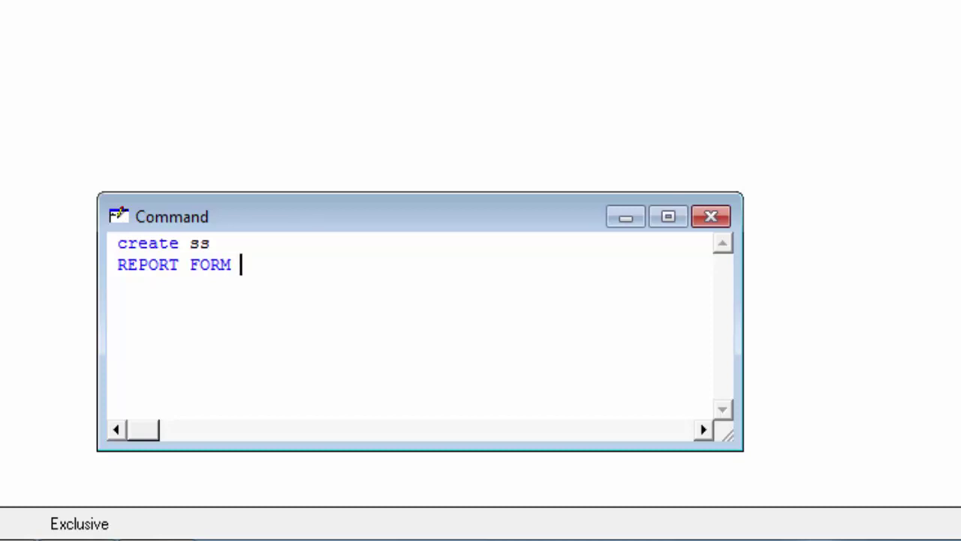
{"action": "type", "text": "SSREPORT"}
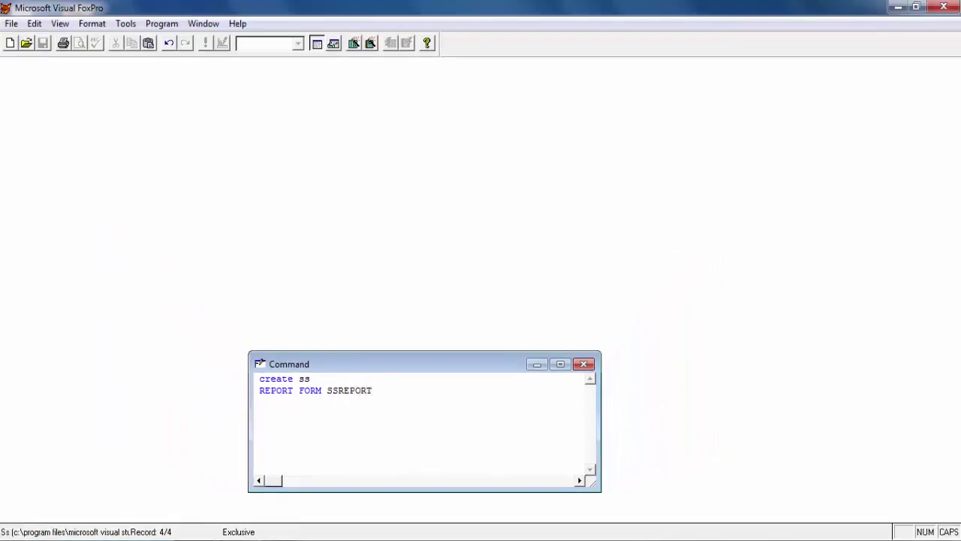
{"action": "key", "text": "Return"}
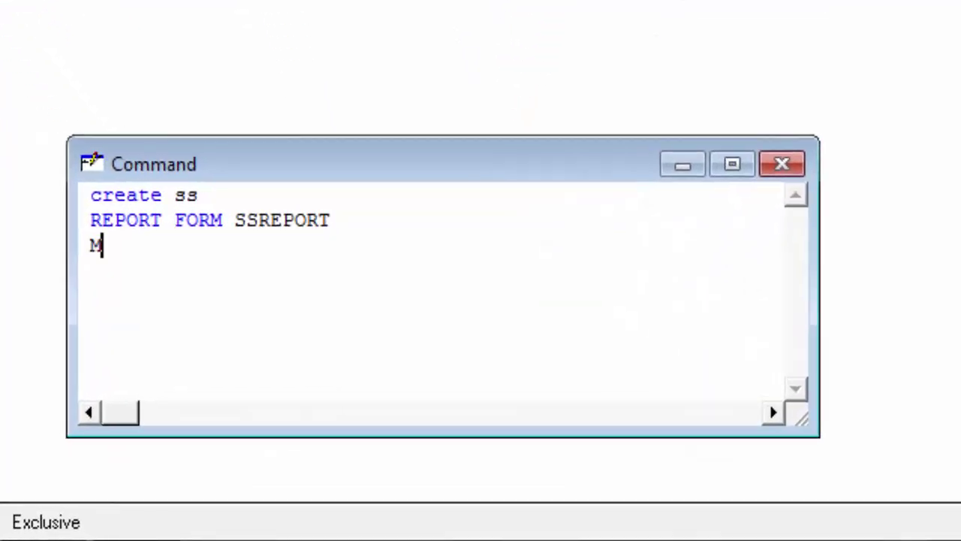
Open SSREPORT with MODI REPORT and enlarge the Report Designer to show all bands
{"action": "type", "text": "ODI"}
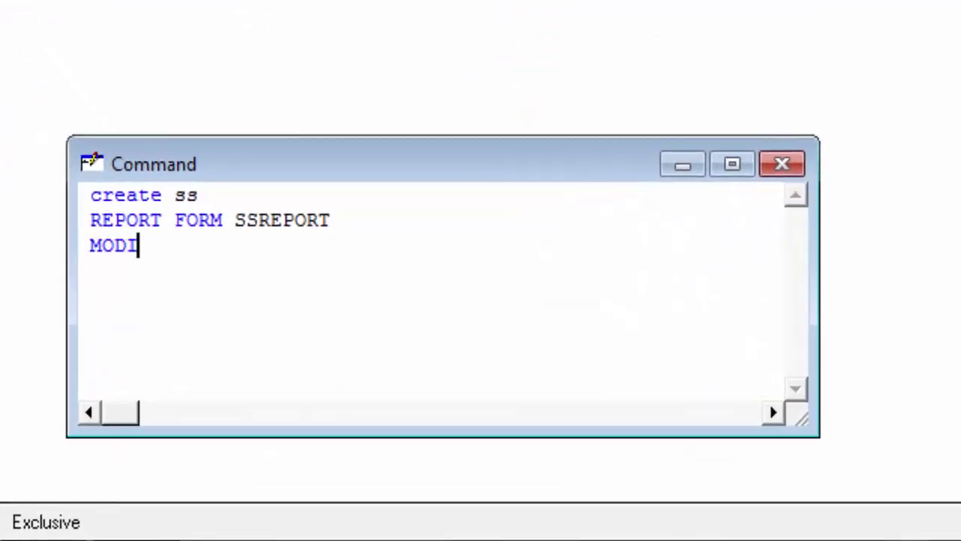
{"action": "type", "text": " REPORT"}
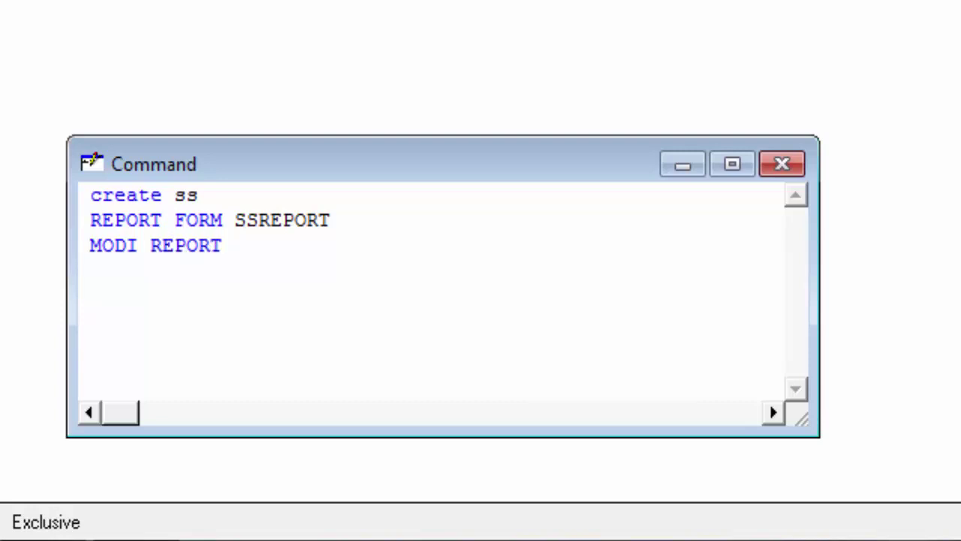
{"action": "type", "text": " SS"}
{"action": "type", "text": "RE"}
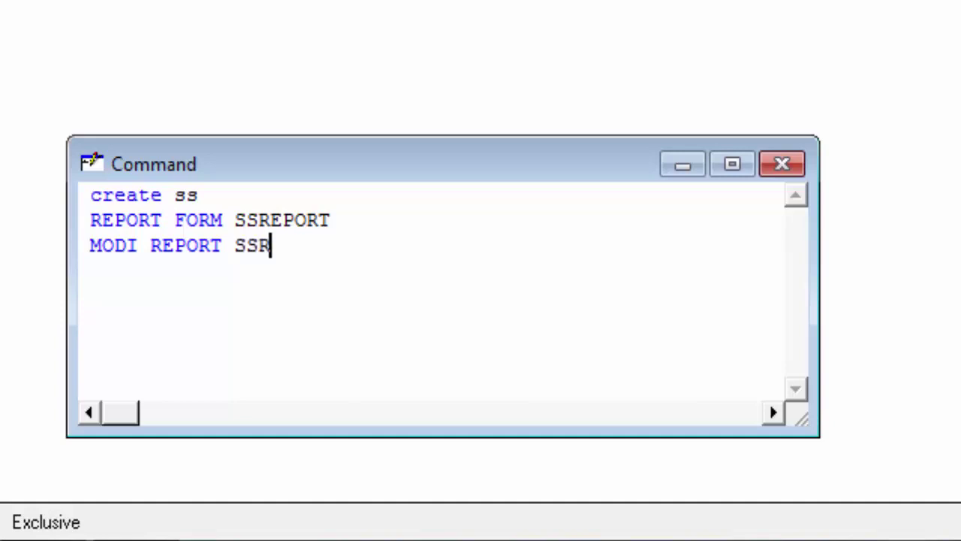
{"action": "type", "text": "PORT"}
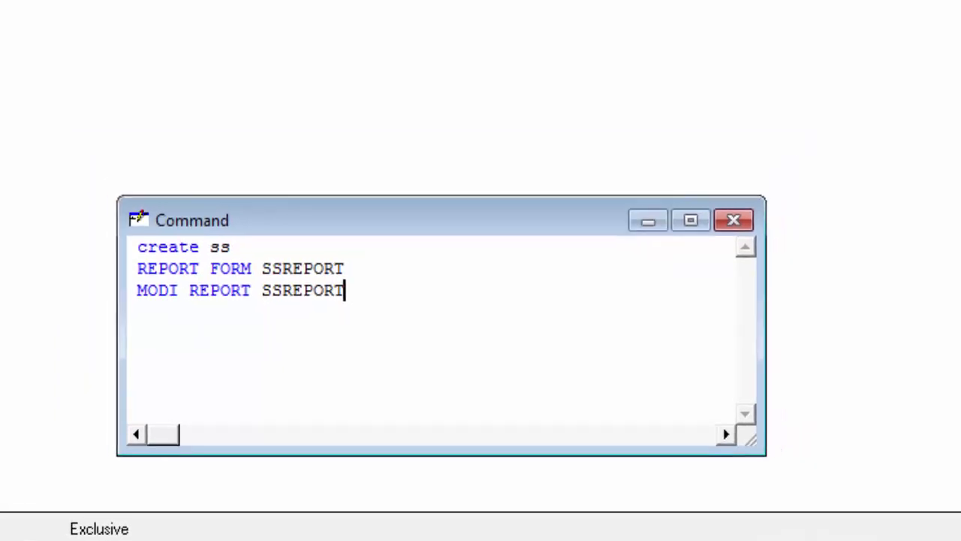
{"action": "key", "text": "Return"}
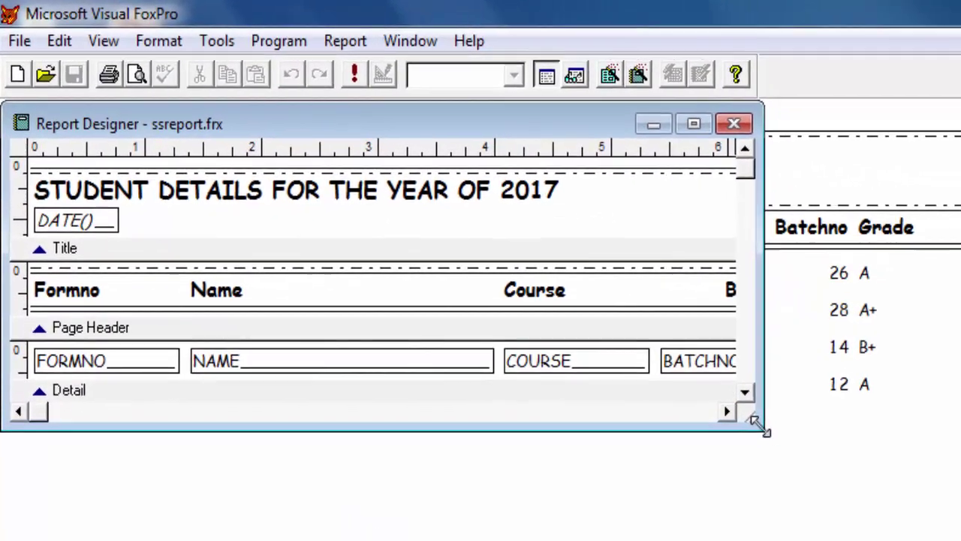
{"action": "left_click_drag", "start_coordinate": [757, 422], "coordinate": [960, 540]}
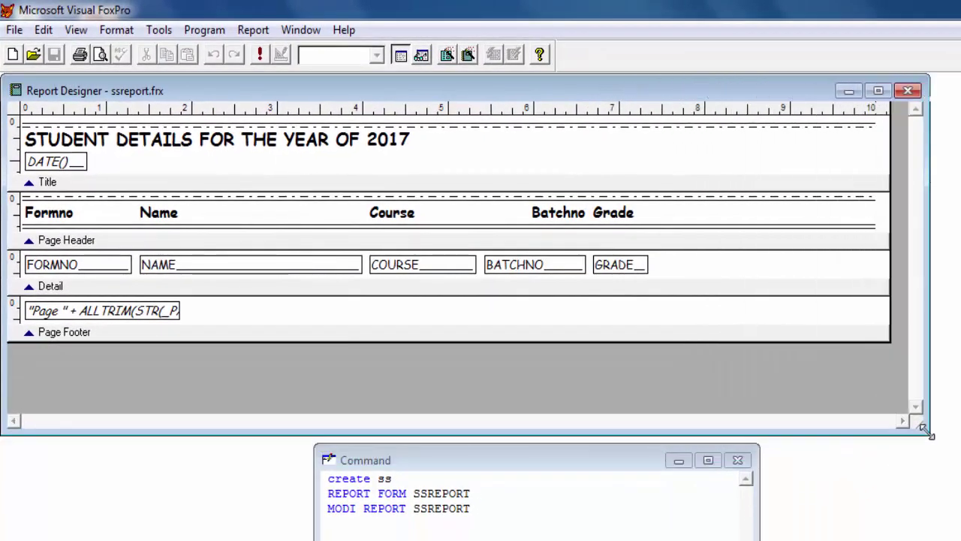
{"action": "left_click_drag", "start_coordinate": [925, 432], "coordinate": [960, 439]}
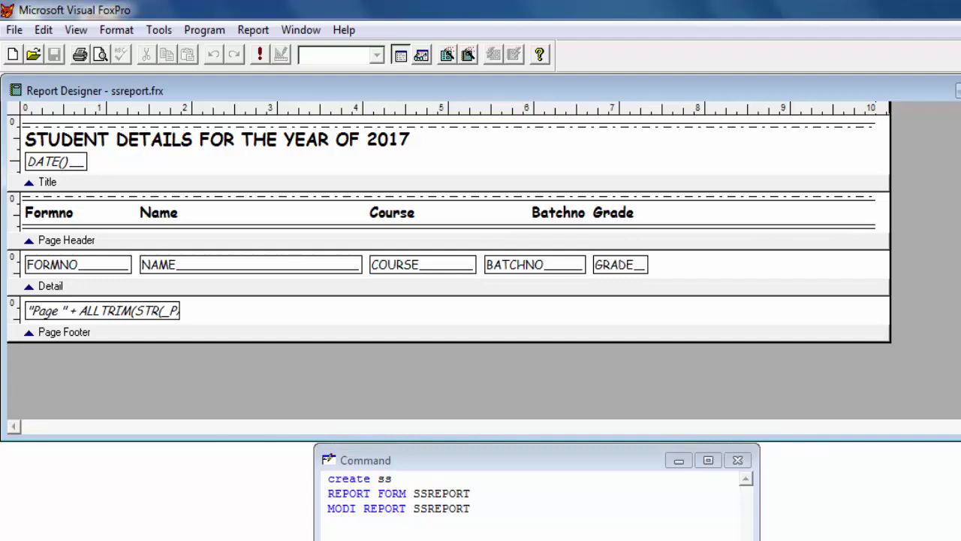
Centre the report title on the page and place the DATE() field beside it
{"action": "left_click", "coordinate": [327, 149]}
{"action": "left_click_drag", "start_coordinate": [312, 147], "coordinate": [529, 146]}
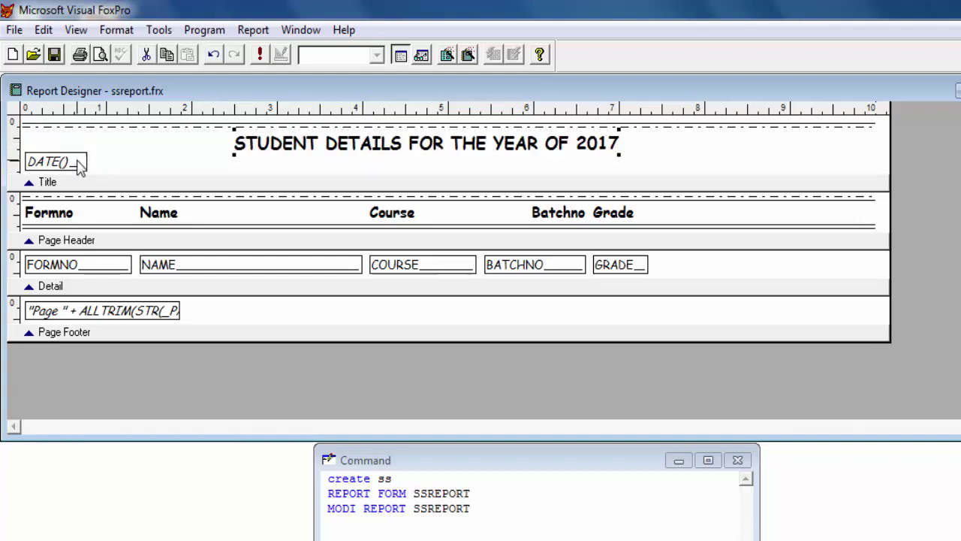
{"action": "left_click_drag", "start_coordinate": [77, 160], "coordinate": [713, 147]}
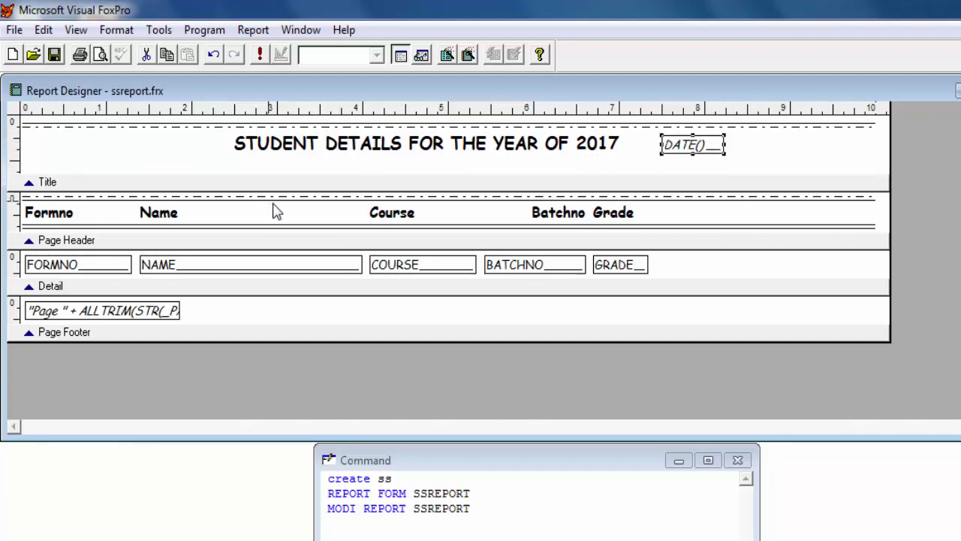
Shift the Grade heading two steps right and line the GRADE field up beneath it
{"action": "left_click", "coordinate": [616, 269]}
{"action": "left_click", "coordinate": [614, 218]}
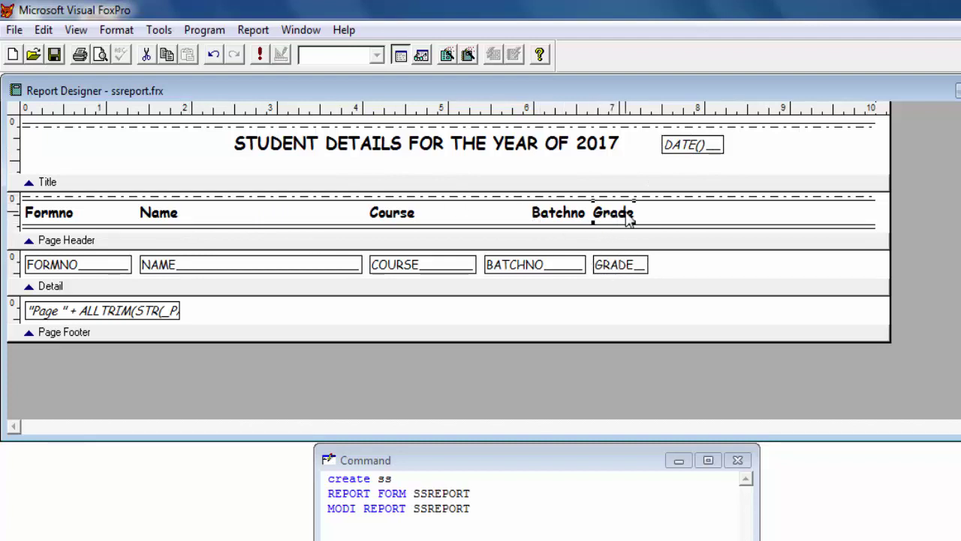
{"action": "key", "text": "Right"}
{"action": "key", "text": "Right"}
{"action": "key", "text": "Right"}
{"action": "key", "text": "Right"}
{"action": "key", "text": "Right"}
{"action": "key", "text": "Right"}
{"action": "key", "text": "Right"}
{"action": "key", "text": "Right"}
{"action": "key", "text": "Right"}
{"action": "key", "text": "Right"}
{"action": "key", "text": "Right"}
{"action": "key", "text": "Right"}
{"action": "key", "text": "Right"}
{"action": "key", "text": "Right"}
{"action": "key", "text": "Right"}
{"action": "key", "text": "Right"}
{"action": "key", "text": "Right"}
{"action": "key", "text": "Right"}
{"action": "key", "text": "Right"}
{"action": "key", "text": "Right"}
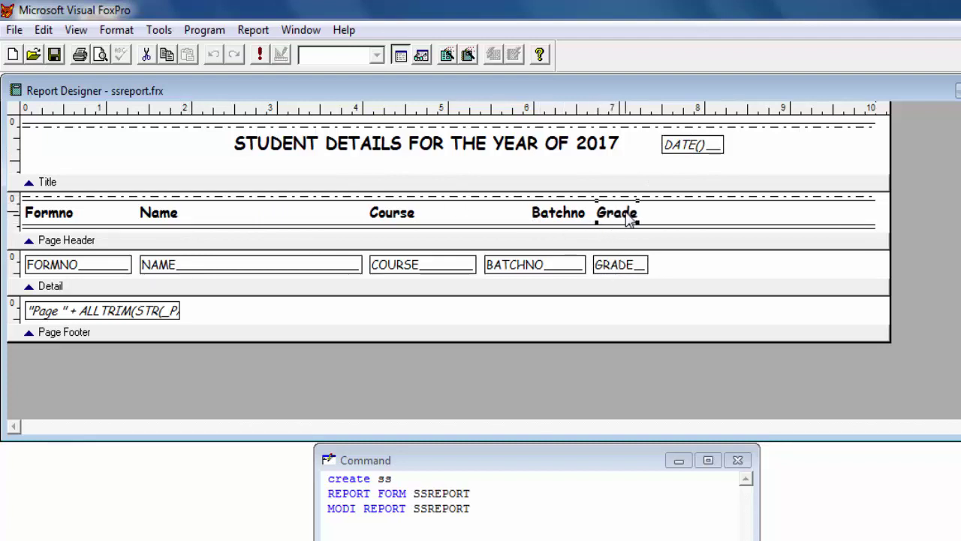
{"action": "key", "text": "Right"}
{"action": "key", "text": "Right"}
{"action": "key", "text": "Right"}
{"action": "key", "text": "Right"}
{"action": "key", "text": "Right"}
{"action": "key", "text": "Right"}
{"action": "key", "text": "Right"}
{"action": "key", "text": "Right"}
{"action": "key", "text": "Right"}
{"action": "key", "text": "Right"}
{"action": "key", "text": "Right"}
{"action": "key", "text": "Right"}
{"action": "key", "text": "Right"}
{"action": "key", "text": "Right"}
{"action": "key", "text": "Right"}
{"action": "key", "text": "Right"}
{"action": "key", "text": "Right"}
{"action": "key", "text": "Right"}
{"action": "key", "text": "Right"}
{"action": "key", "text": "Right"}
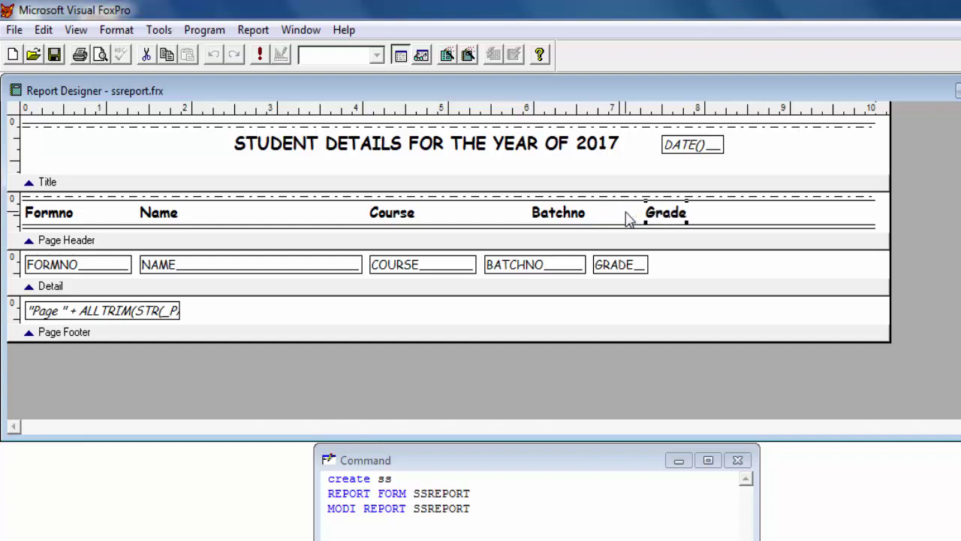
{"action": "left_click", "coordinate": [634, 270]}
{"action": "key", "text": "Right"}
{"action": "key", "text": "Right"}
{"action": "key", "text": "Right"}
{"action": "key", "text": "Right"}
{"action": "key", "text": "Right"}
{"action": "key", "text": "Right"}
{"action": "key", "text": "Right"}
{"action": "key", "text": "Right"}
{"action": "key", "text": "Right"}
{"action": "key", "text": "Right"}
{"action": "key", "text": "Right"}
{"action": "key", "text": "Right"}
{"action": "key", "text": "Right"}
{"action": "key", "text": "Right"}
{"action": "key", "text": "Right"}
{"action": "key", "text": "Right"}
{"action": "key", "text": "Right"}
{"action": "key", "text": "Right"}
{"action": "key", "text": "Right"}
{"action": "key", "text": "Right"}
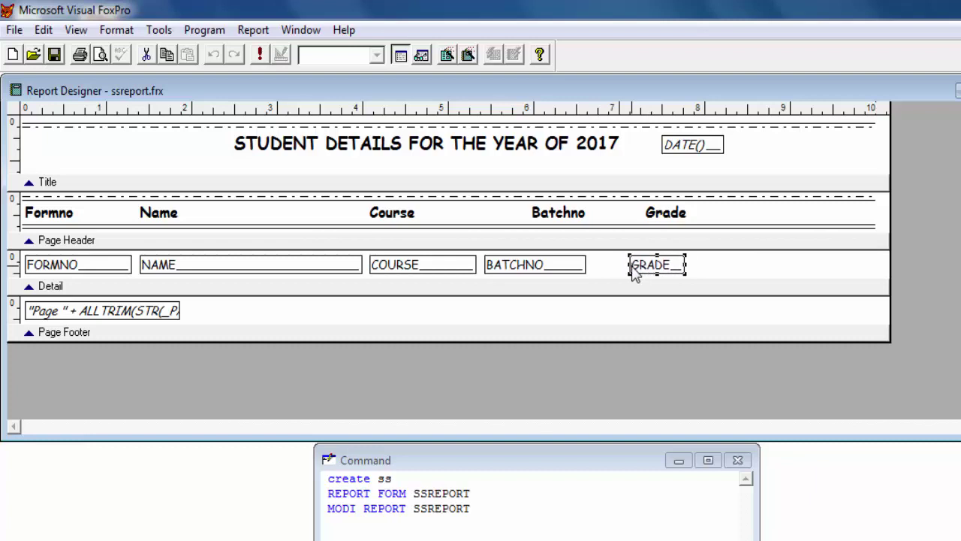
{"action": "key", "text": "Right"}
{"action": "key", "text": "Right"}
{"action": "key", "text": "Right"}
{"action": "key", "text": "Right"}
{"action": "key", "text": "Right"}
{"action": "key", "text": "Right"}
{"action": "key", "text": "Right"}
{"action": "key", "text": "Right"}
{"action": "key", "text": "Right"}
{"action": "key", "text": "Right"}
{"action": "key", "text": "Right"}
{"action": "key", "text": "Right"}
{"action": "key", "text": "Right"}
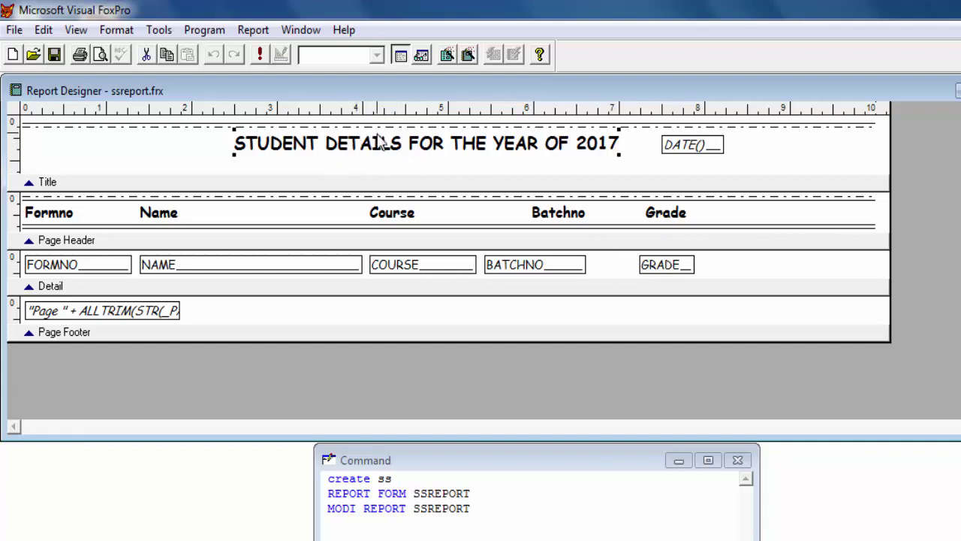
Show the Color Palette toolbar and set it to foreground colour for the title text
{"action": "left_click", "coordinate": [80, 33]}
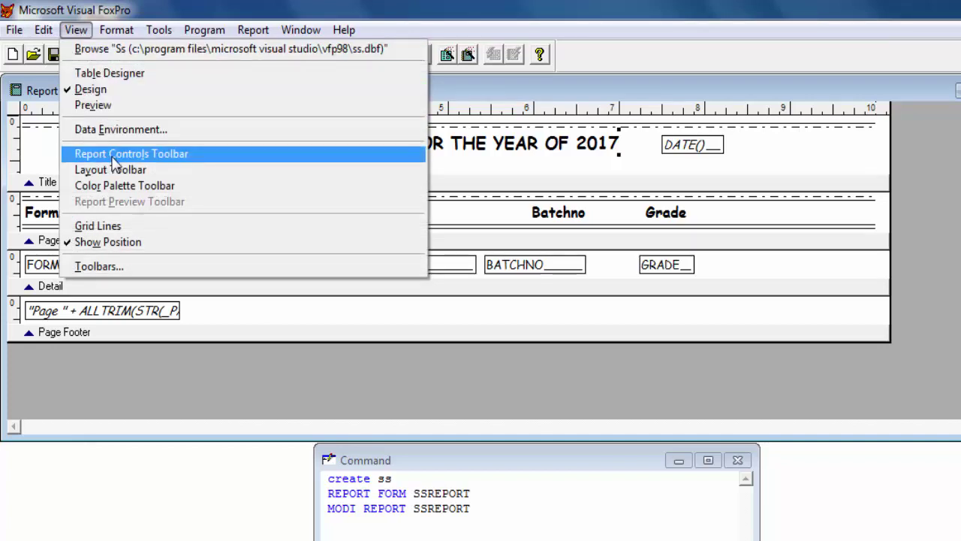
{"action": "left_click", "coordinate": [151, 186]}
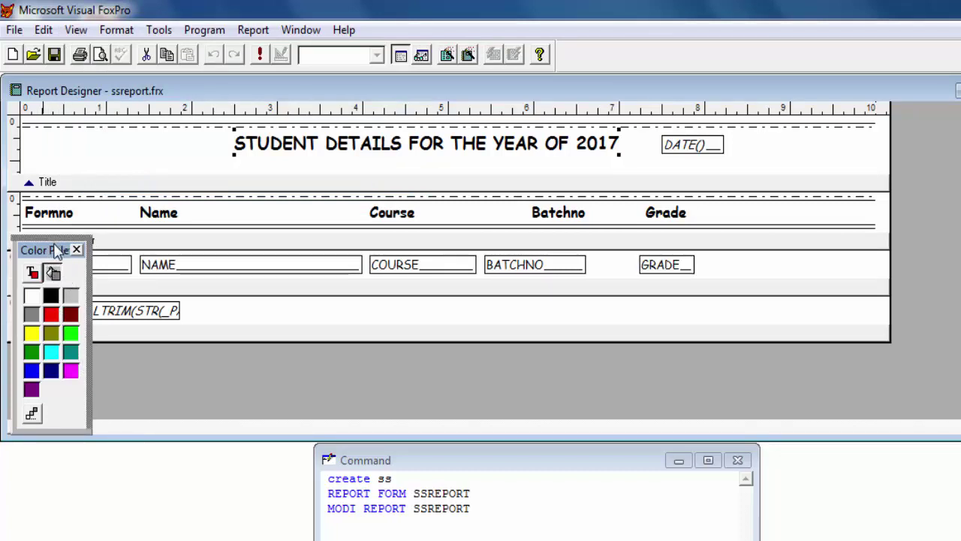
{"action": "left_click_drag", "start_coordinate": [57, 250], "coordinate": [71, 273]}
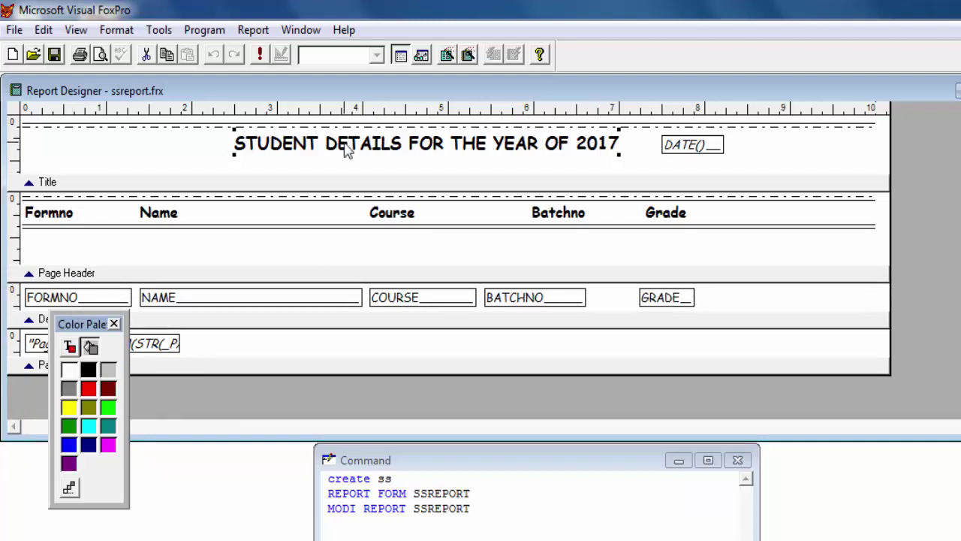
{"action": "left_click_drag", "start_coordinate": [414, 280], "coordinate": [413, 240]}
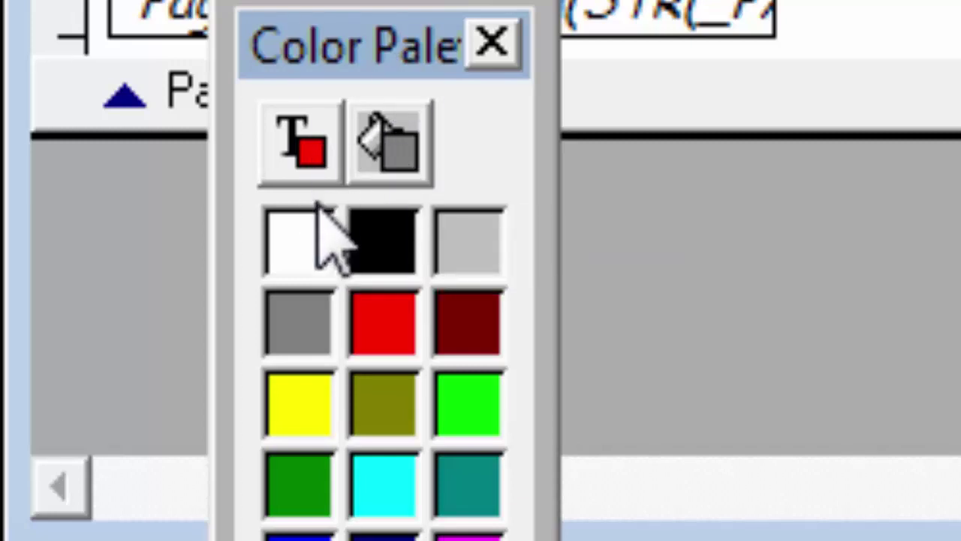
{"action": "left_click", "coordinate": [304, 154]}
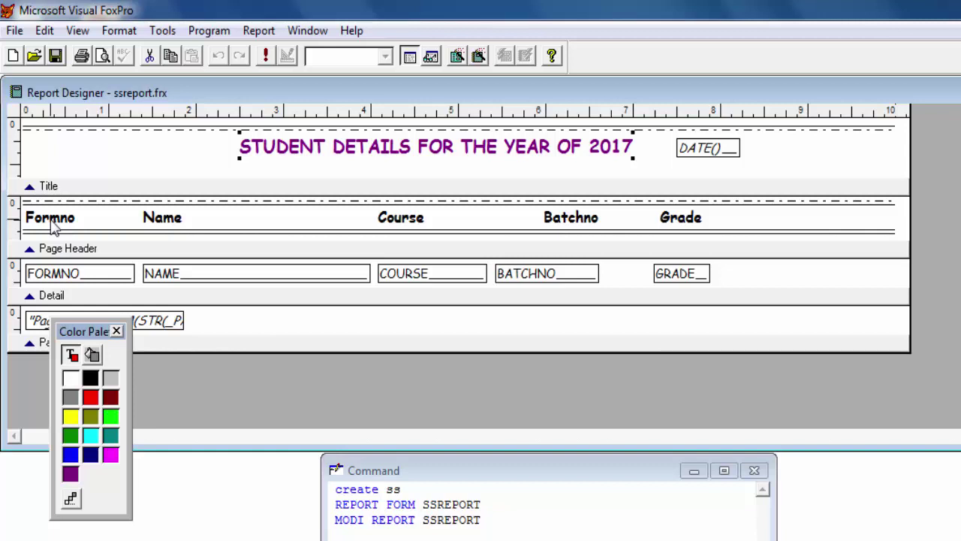
Select the Formno, Name, Course, Batchno and Grade headings and apply red, then move the palette aside
{"action": "left_click_drag", "start_coordinate": [54, 229], "coordinate": [692, 219]}
{"action": "left_click", "coordinate": [90, 398]}
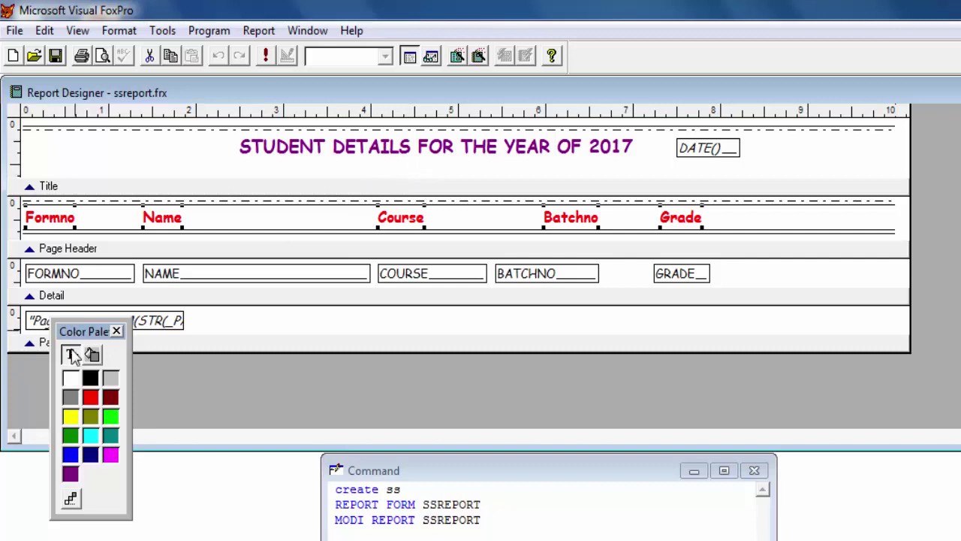
{"action": "left_click_drag", "start_coordinate": [79, 331], "coordinate": [72, 414]}
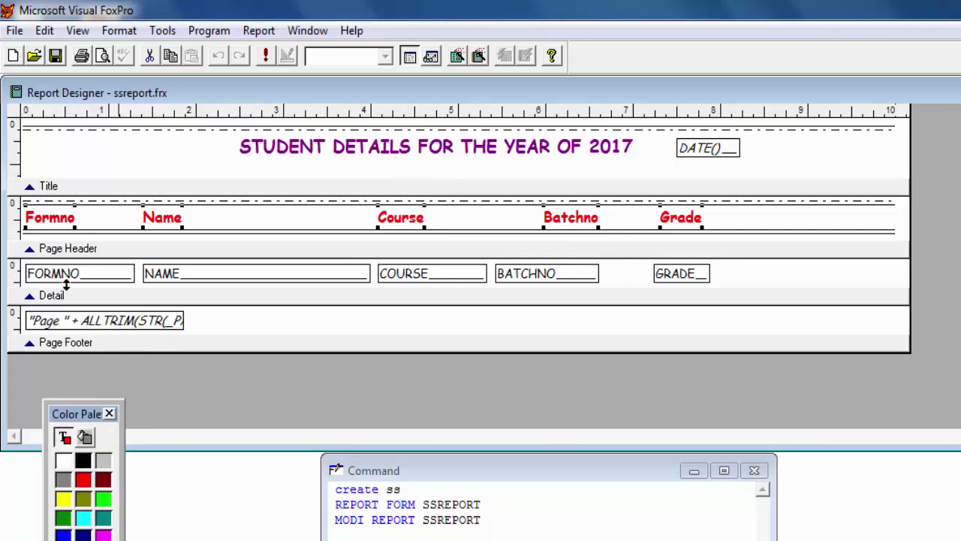
Print the report from File > Print Preview, then close the preview and the Report Designer
{"action": "left_click", "coordinate": [15, 30]}
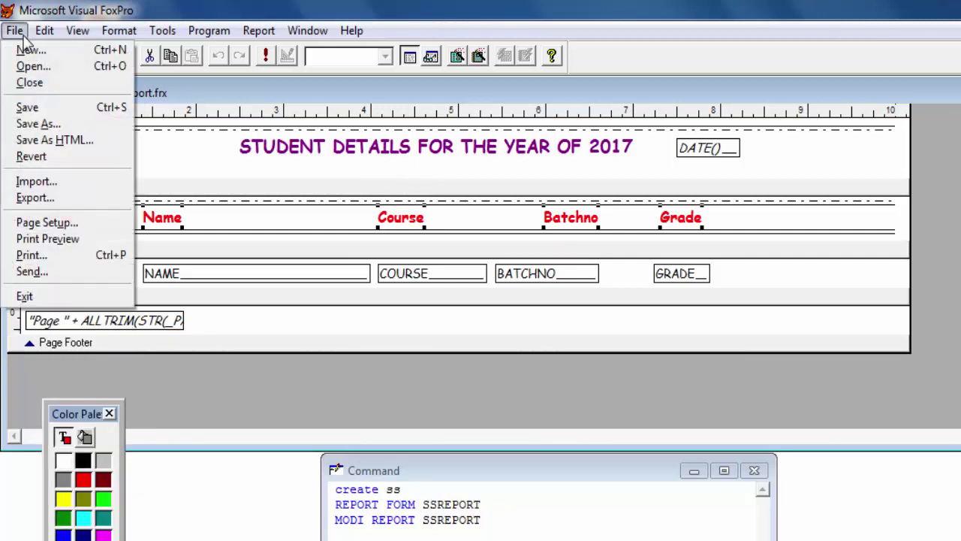
{"action": "left_click", "coordinate": [45, 238]}
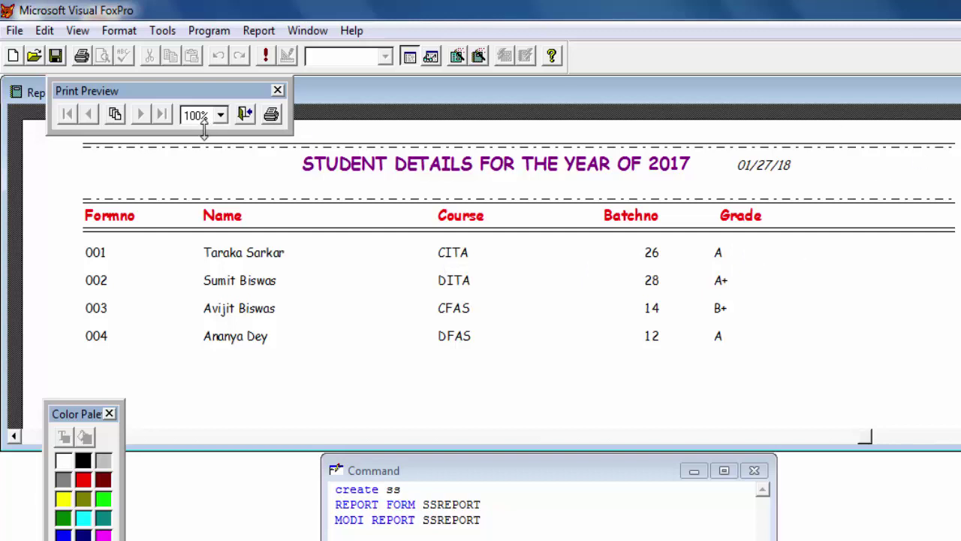
{"action": "left_click", "coordinate": [271, 115]}
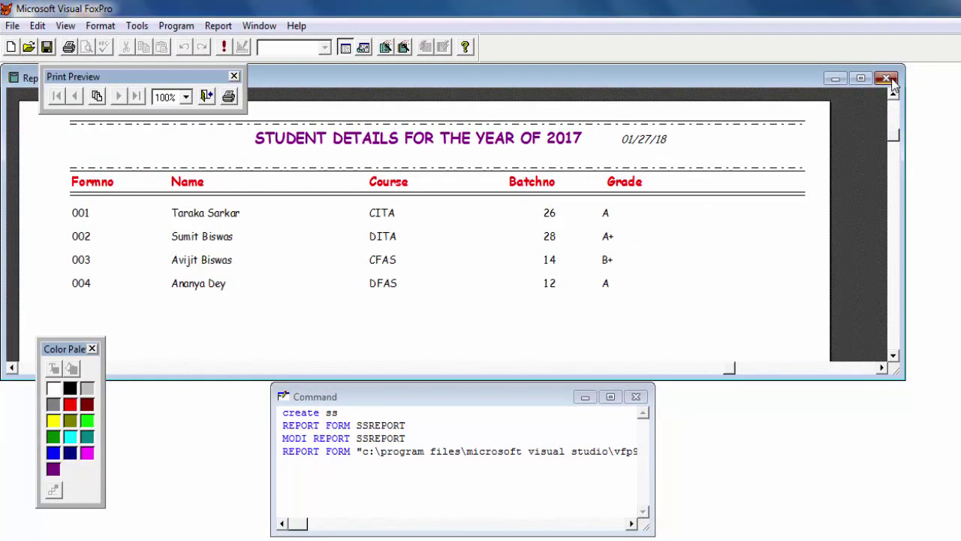
{"action": "left_click", "coordinate": [887, 79]}
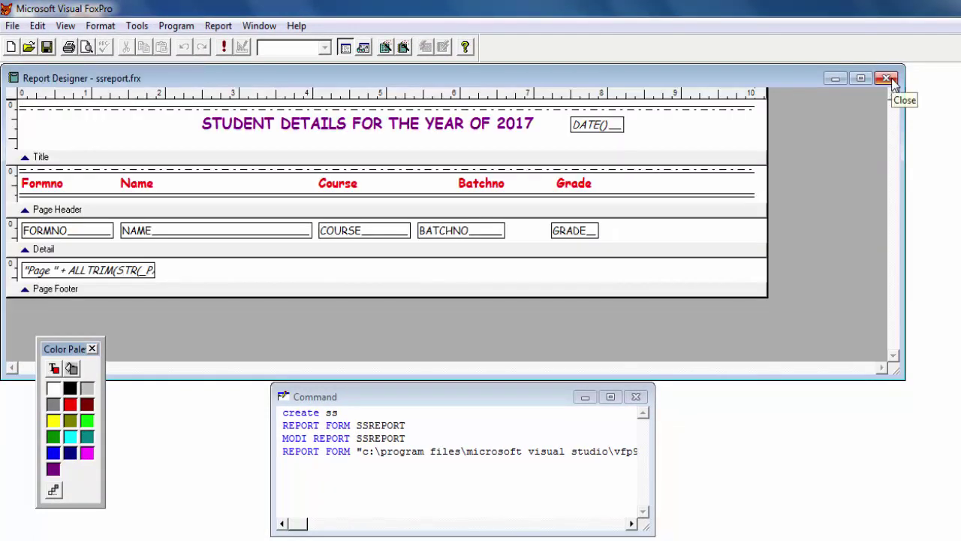
{"action": "left_click", "coordinate": [886, 79]}
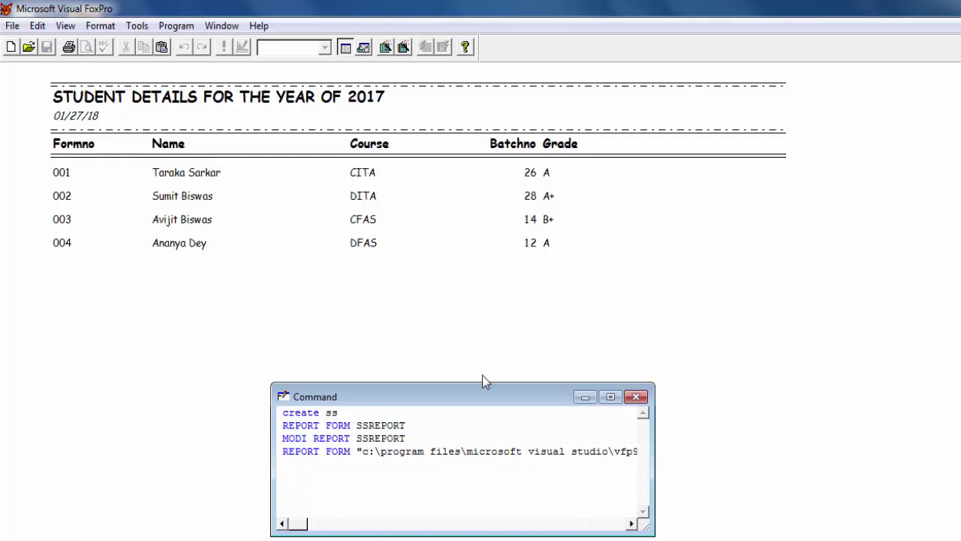
Run CLEAR, rerun REPORT FORM SSREPORT from the command history, and refresh the desktop
{"action": "type", "text": "CLEAR"}
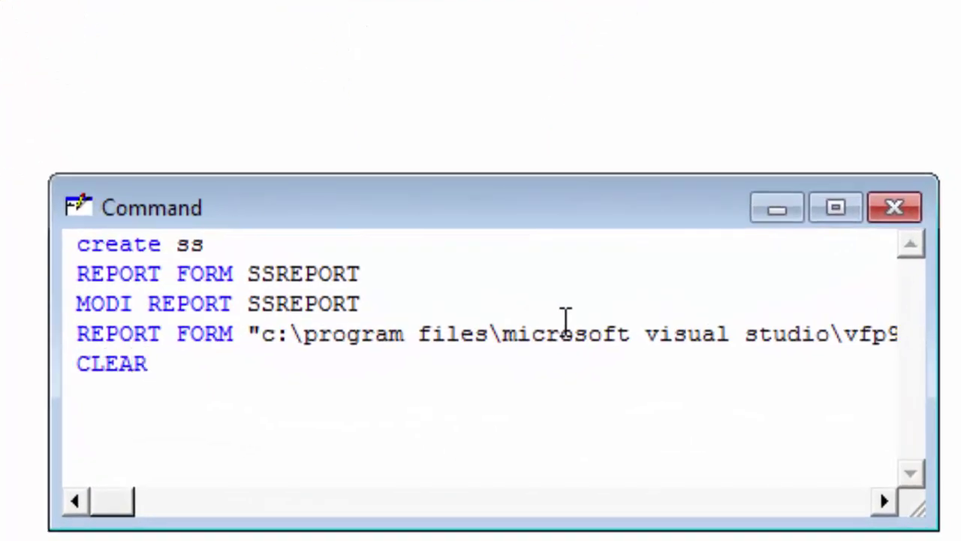
{"action": "key", "text": "Return"}
{"action": "key", "text": "Up"}
{"action": "key", "text": "Up"}
{"action": "key", "text": "End"}
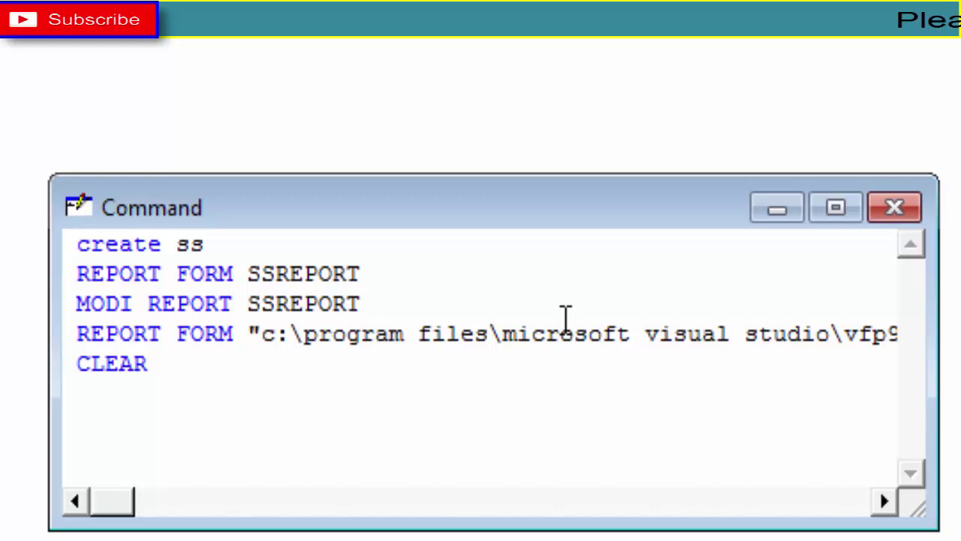
{"action": "key", "text": "Return"}
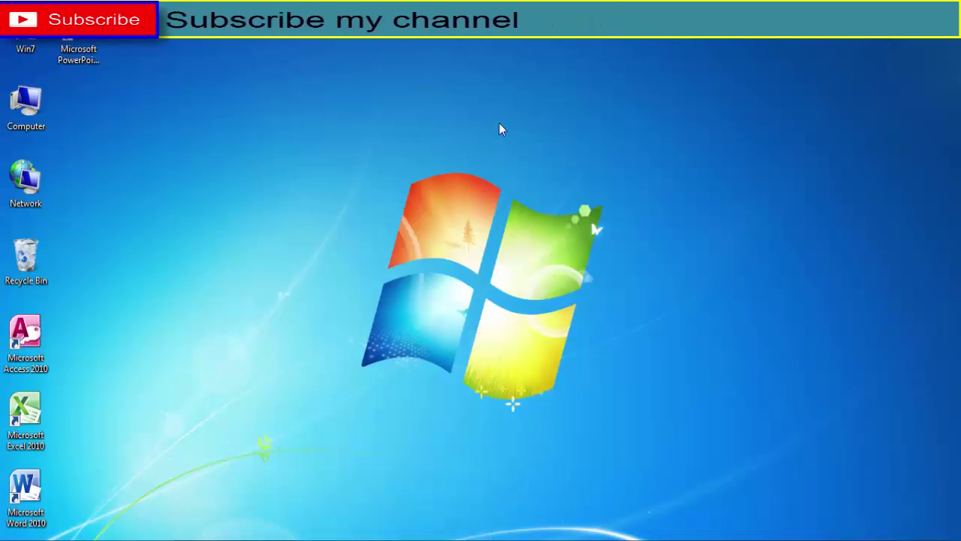
{"action": "right_click", "coordinate": [496, 122]}
{"action": "left_click", "coordinate": [535, 161]}
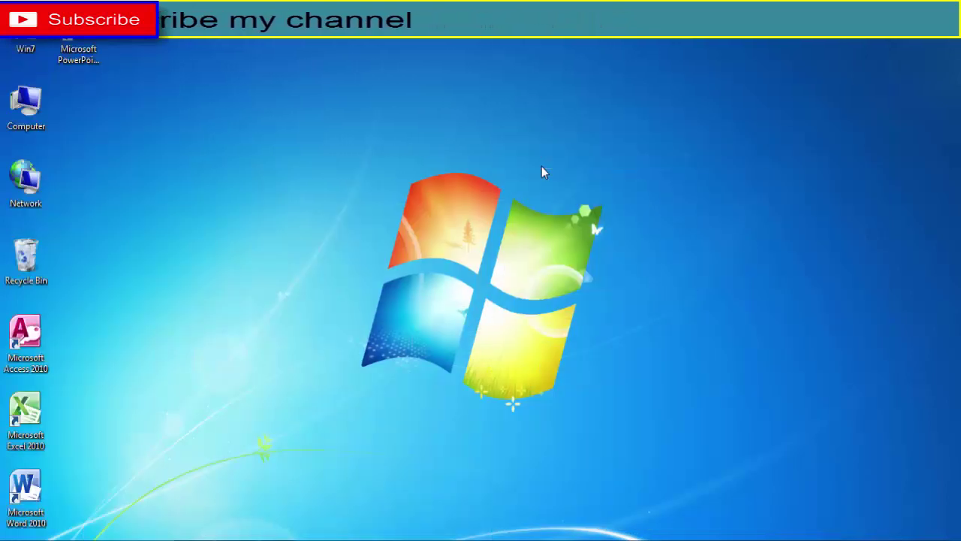